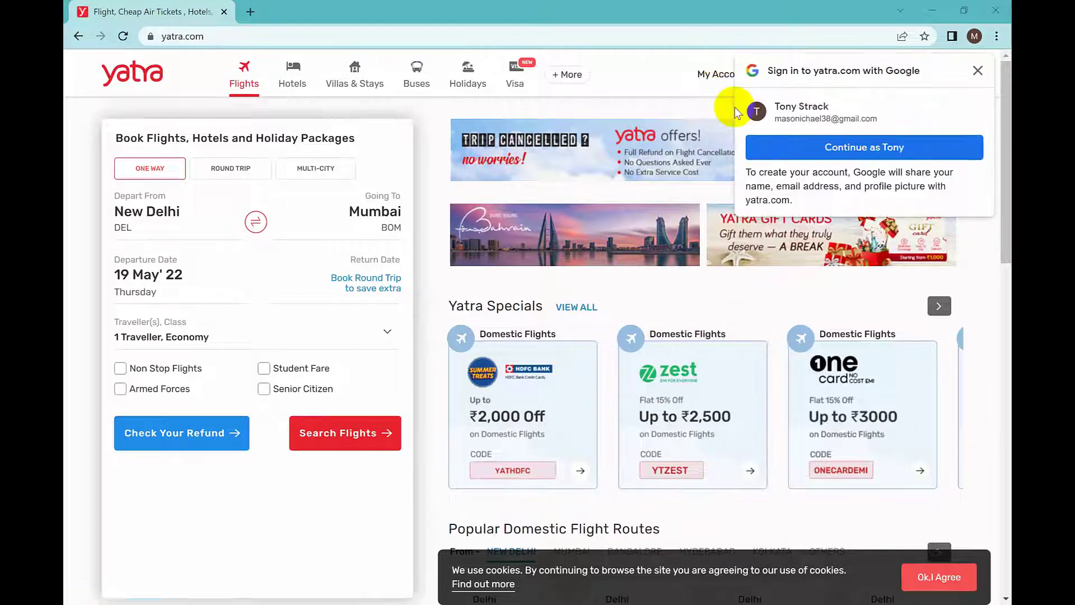
- Dismiss the Google sign-in prompt, then load photopea.com in a new browser tab and close its introduction
{"action": "left_click", "coordinate": [977, 71]}
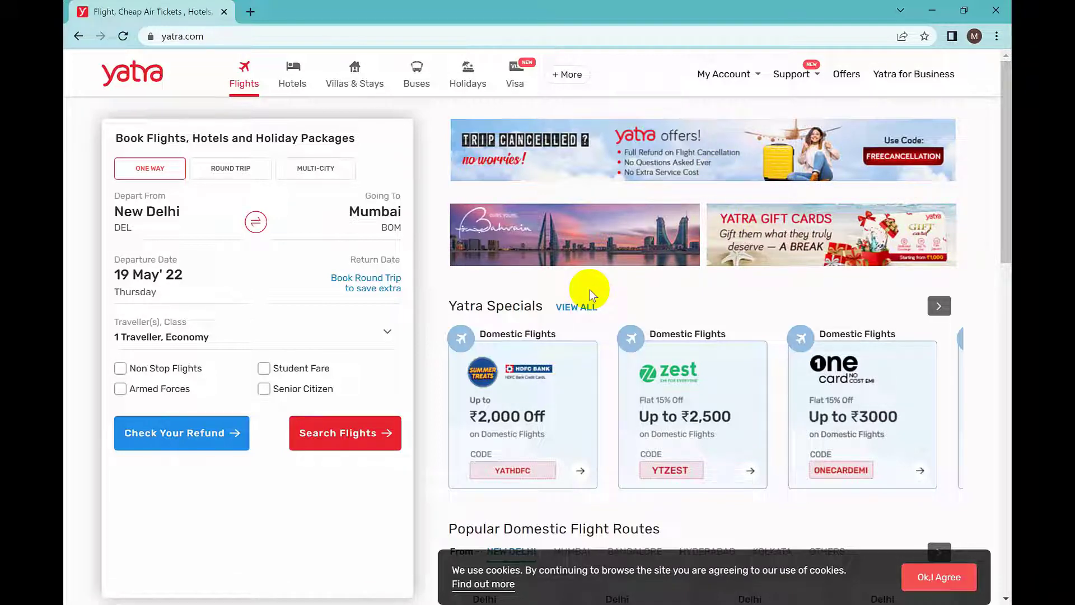
{"action": "left_click", "coordinate": [252, 11]}
{"action": "type", "text": "phot"}
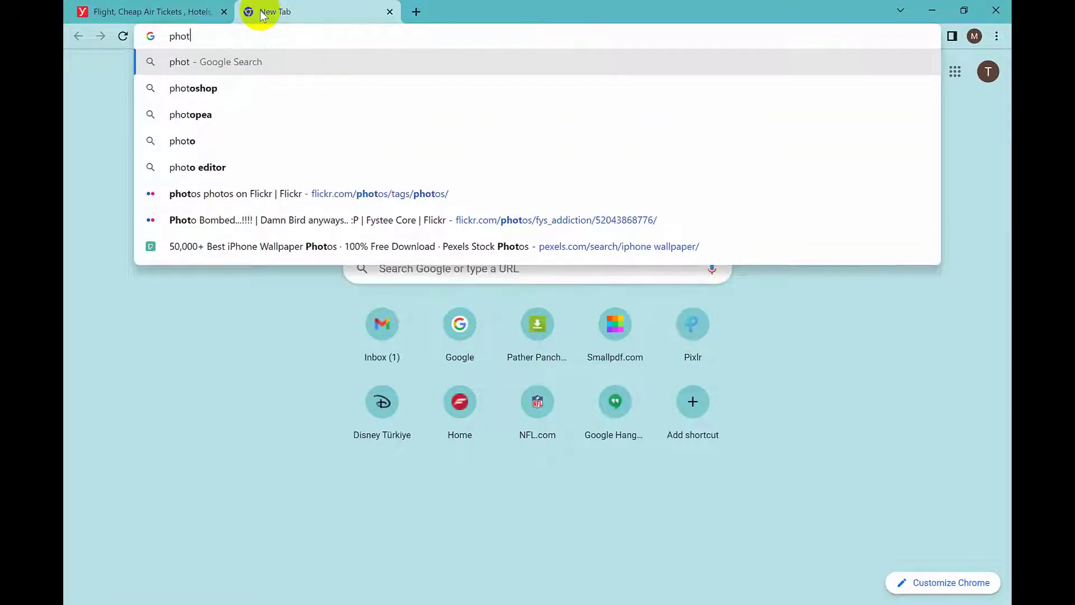
{"action": "type", "text": "opea"}
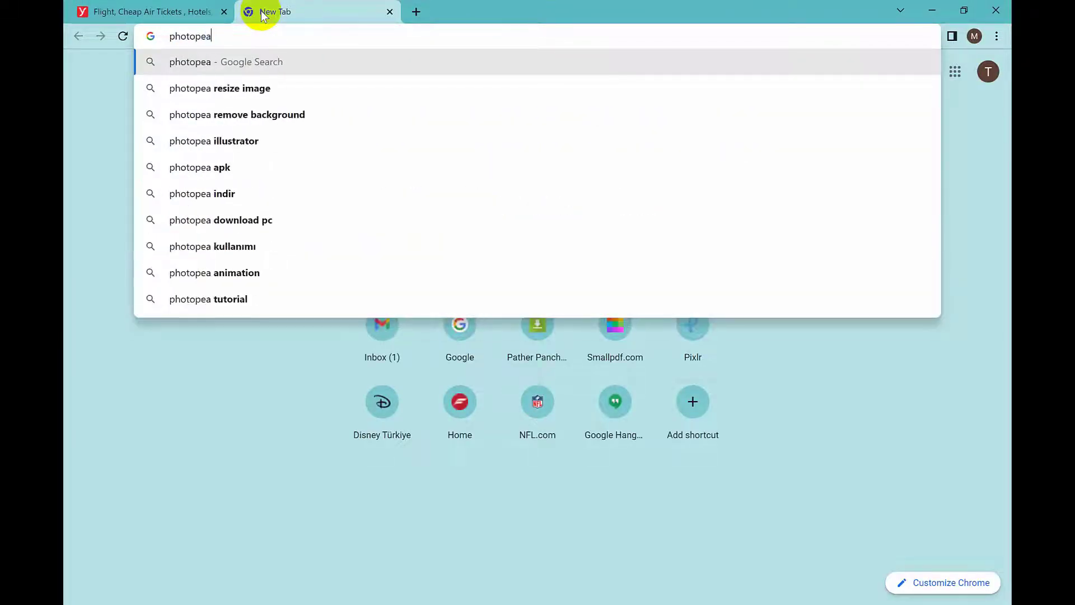
{"action": "type", "text": ".com'"}
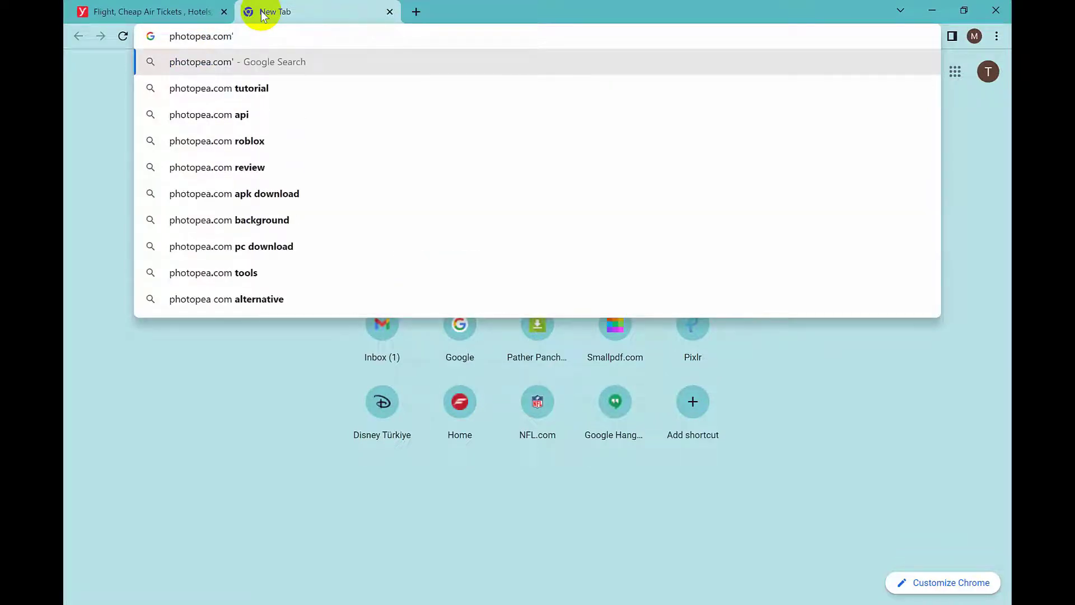
{"action": "key", "text": "BackSpace"}
{"action": "key", "text": "Return"}
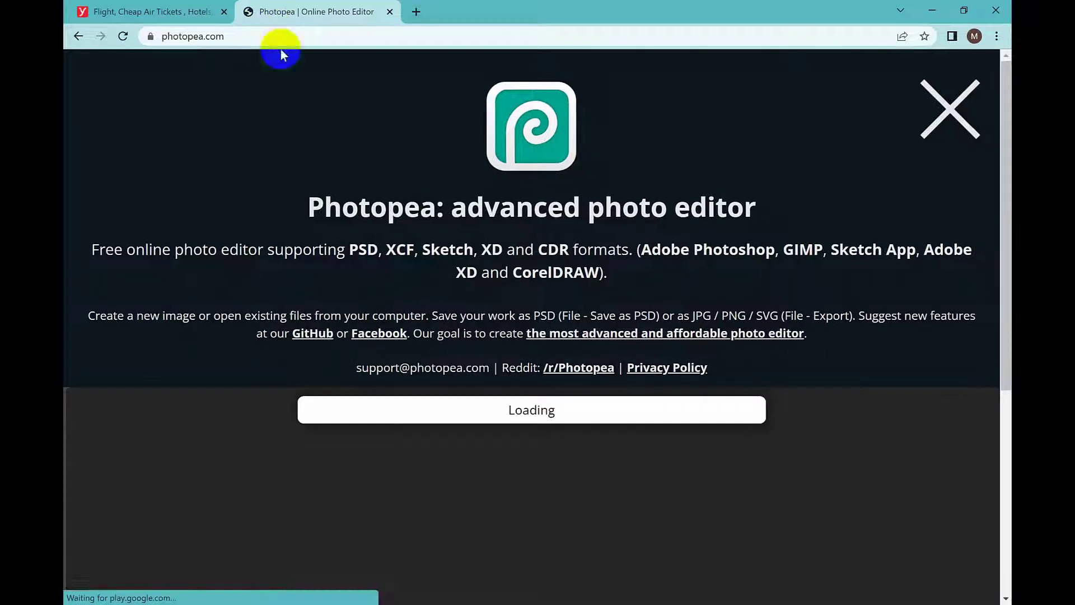
{"action": "left_click", "coordinate": [948, 122]}
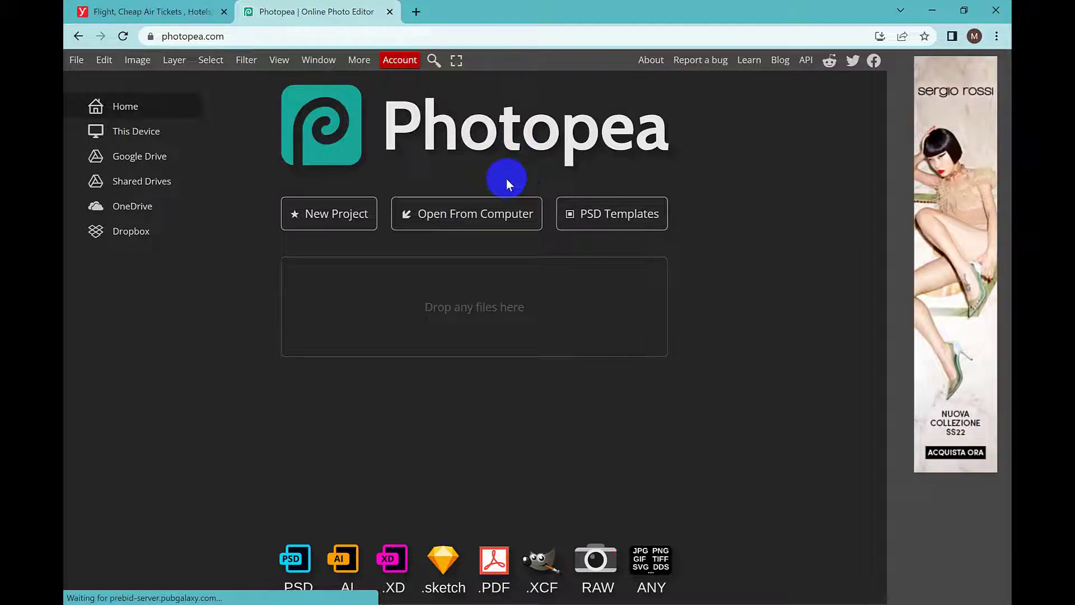
{"action": "left_click", "coordinate": [367, 214]}
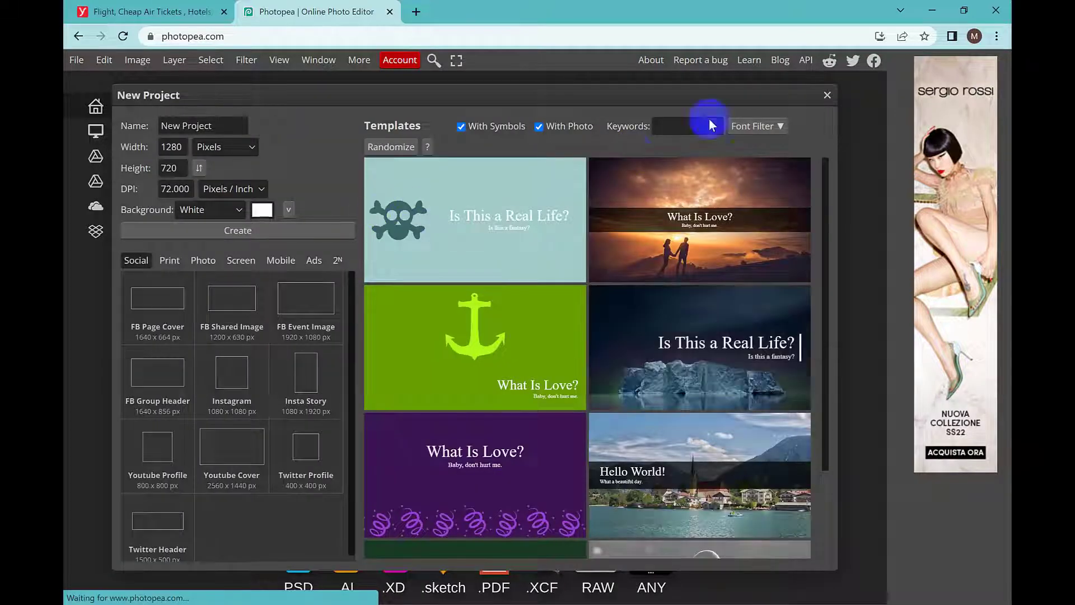
{"action": "left_click", "coordinate": [829, 98]}
{"action": "left_click", "coordinate": [480, 211]}
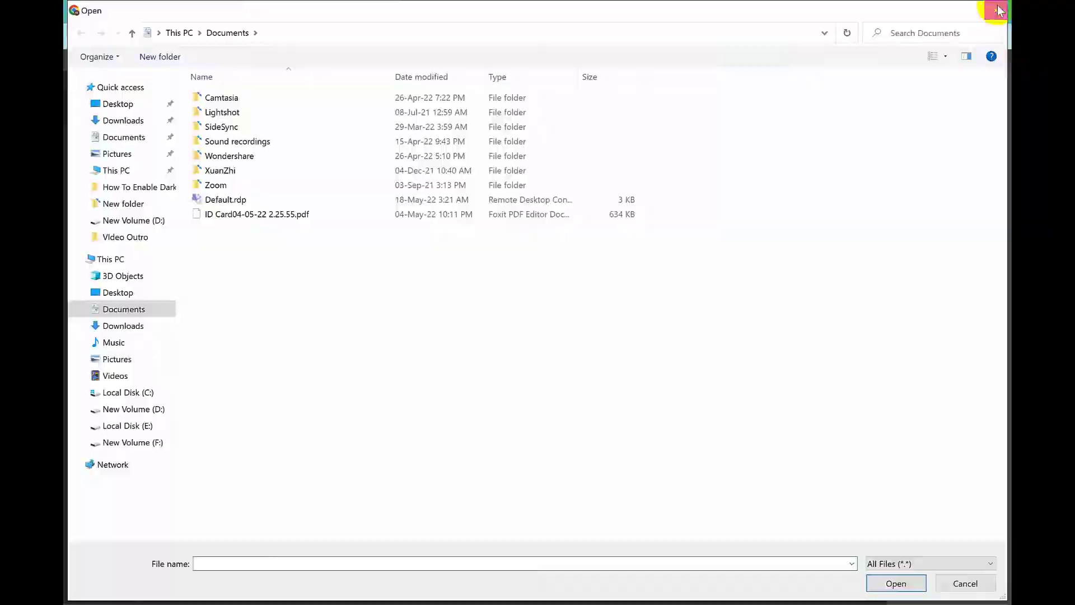
{"action": "left_click", "coordinate": [997, 10]}
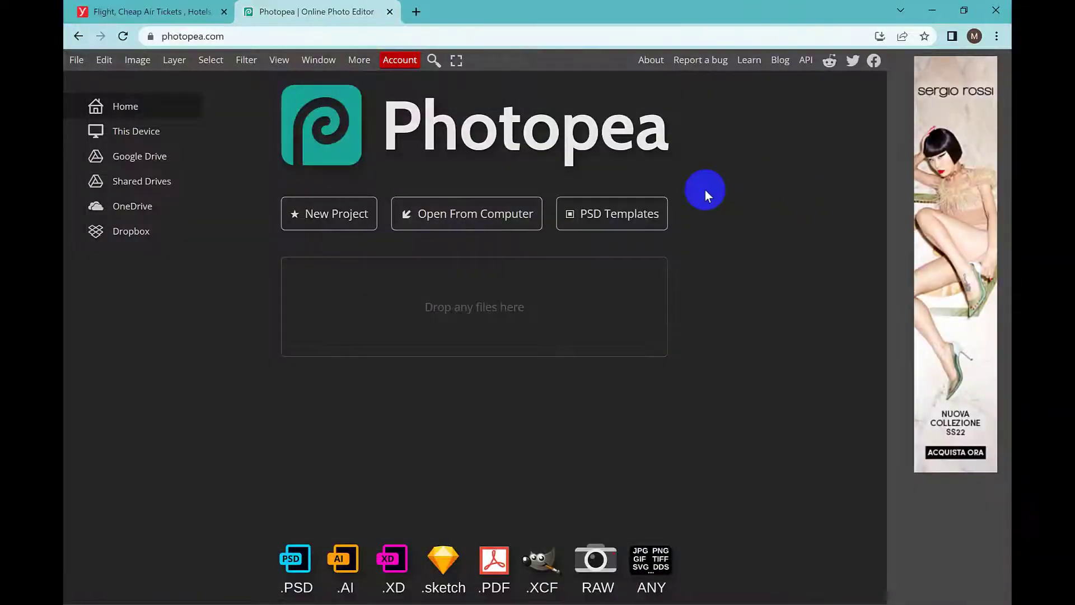
{"action": "left_click", "coordinate": [631, 214]}
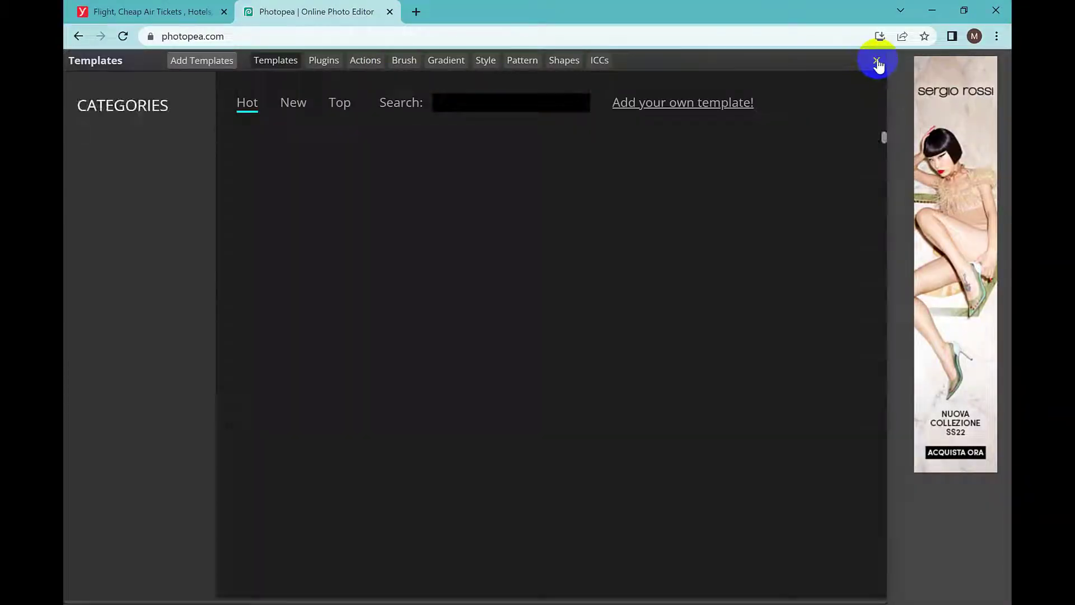
{"action": "left_click", "coordinate": [876, 62]}
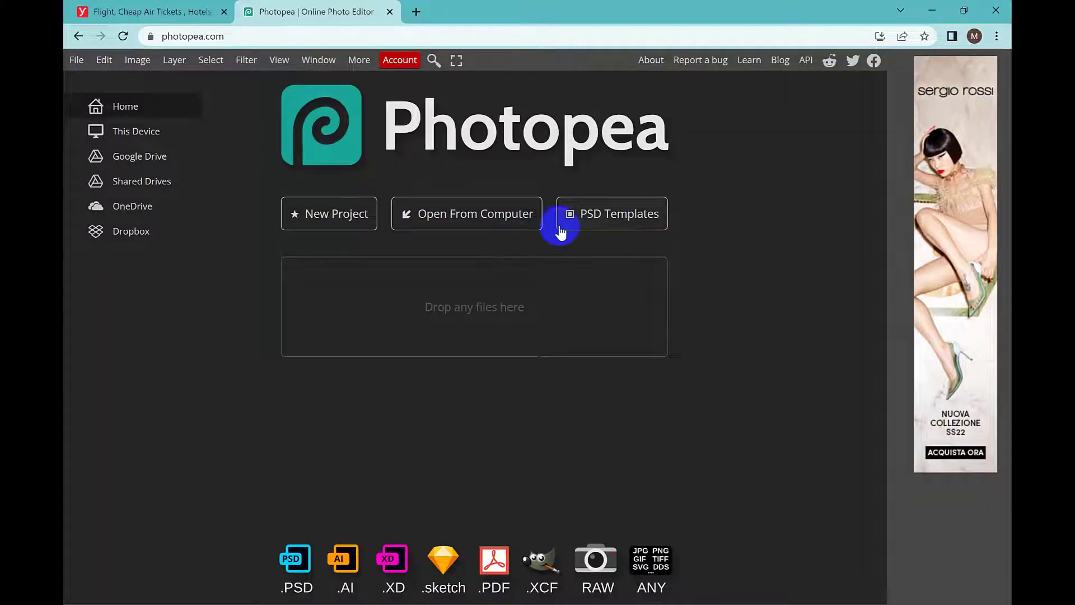
- Open the JPG photo of the hands and seedling from New folder on the computer's Desktop
{"action": "left_click", "coordinate": [498, 217]}
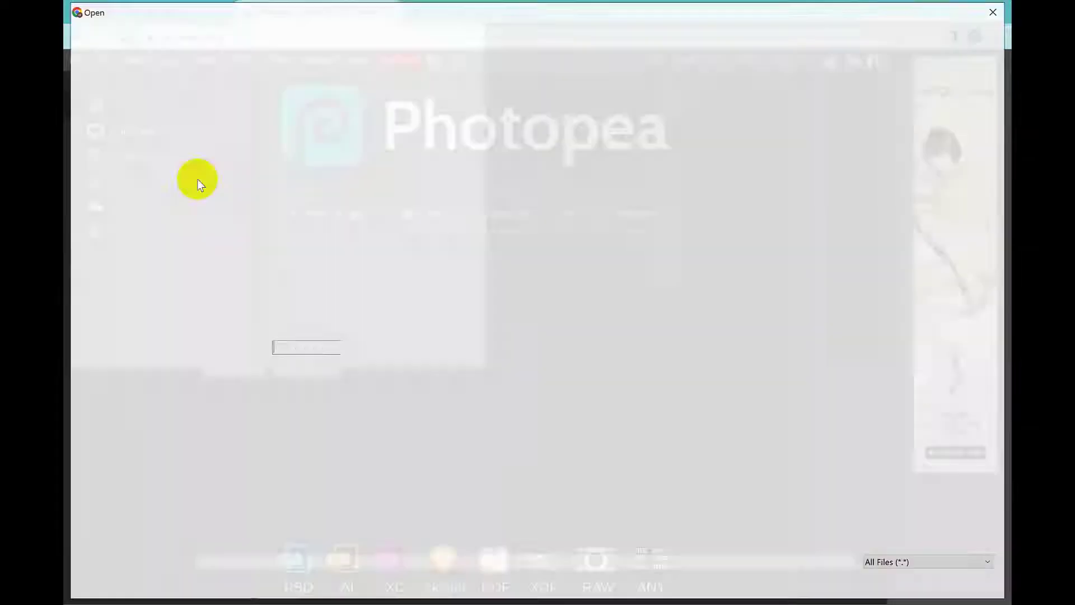
{"action": "left_click", "coordinate": [121, 108]}
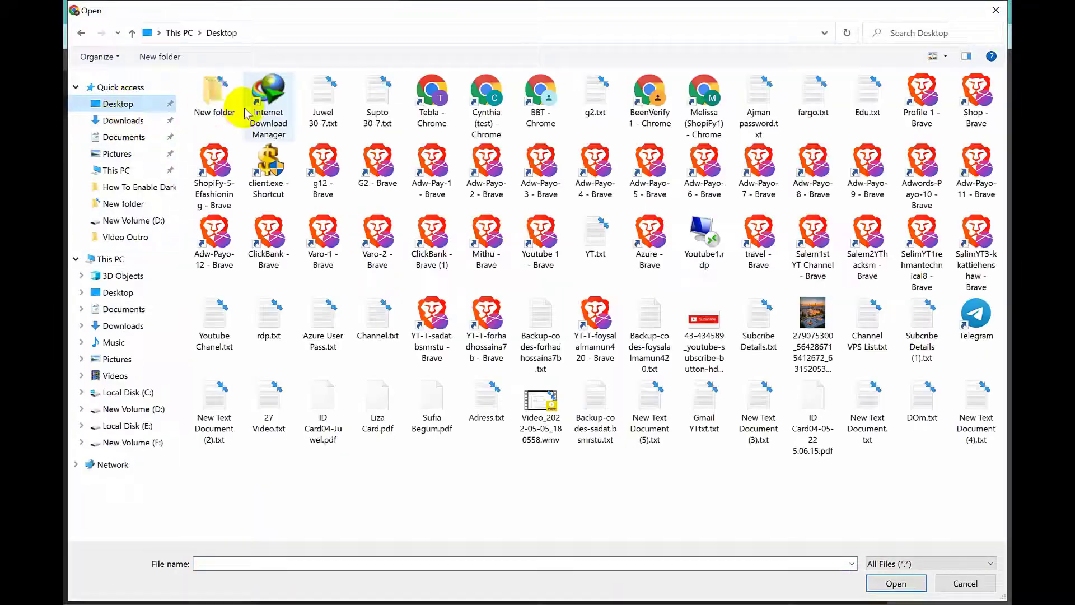
{"action": "double_click", "coordinate": [217, 107]}
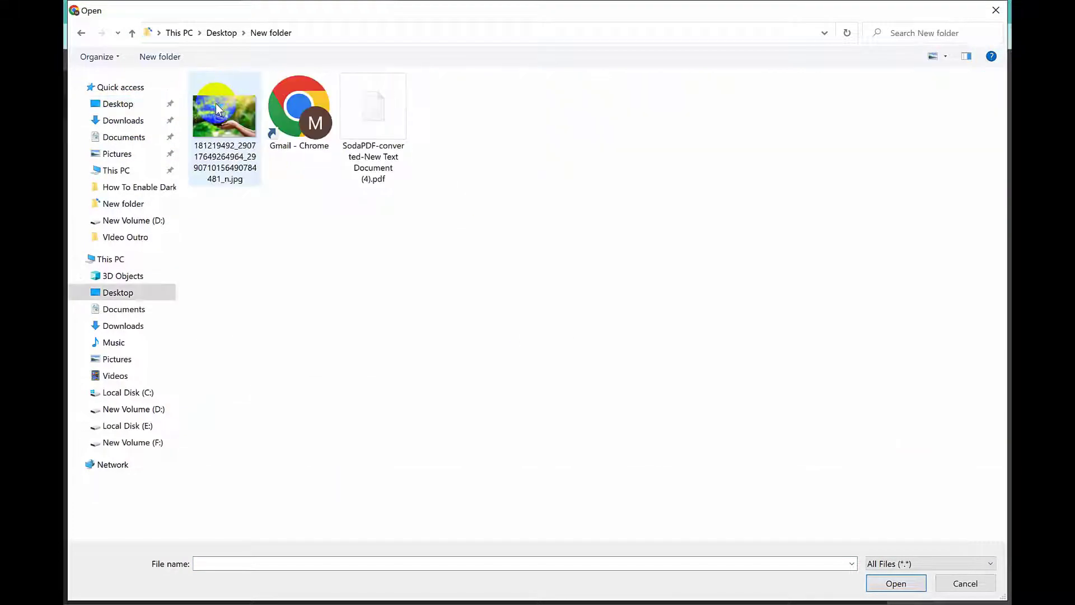
{"action": "double_click", "coordinate": [216, 103]}
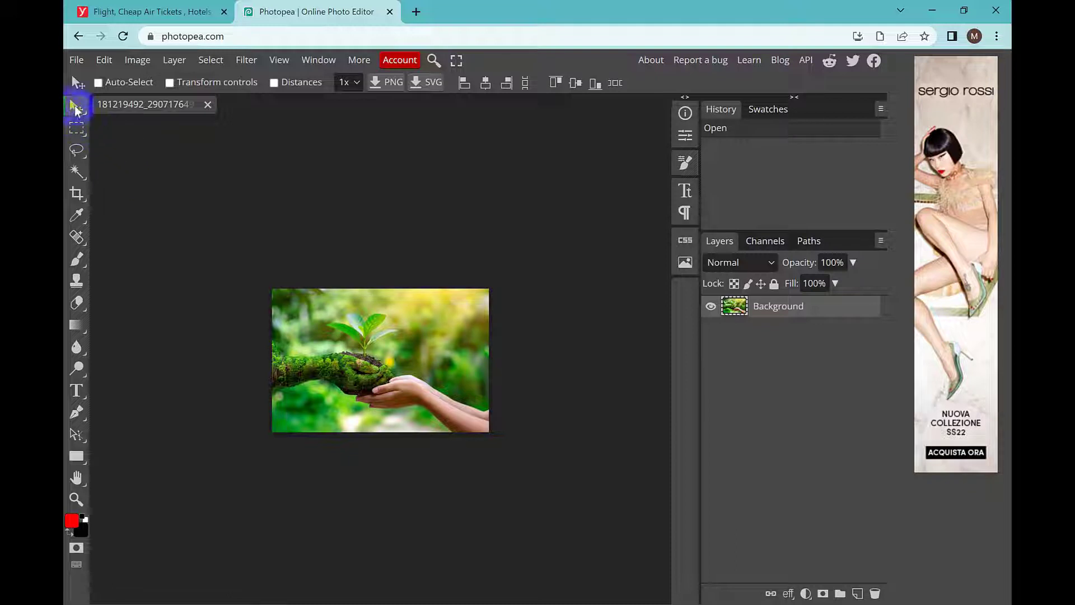
{"action": "mouse_move", "coordinate": [320, 325]}
{"action": "left_mouse_down"}
{"action": "mouse_move", "coordinate": [389, 312]}
{"action": "mouse_move", "coordinate": [374, 296]}
{"action": "mouse_move", "coordinate": [319, 292]}
{"action": "mouse_move", "coordinate": [325, 335]}
{"action": "left_mouse_up"}
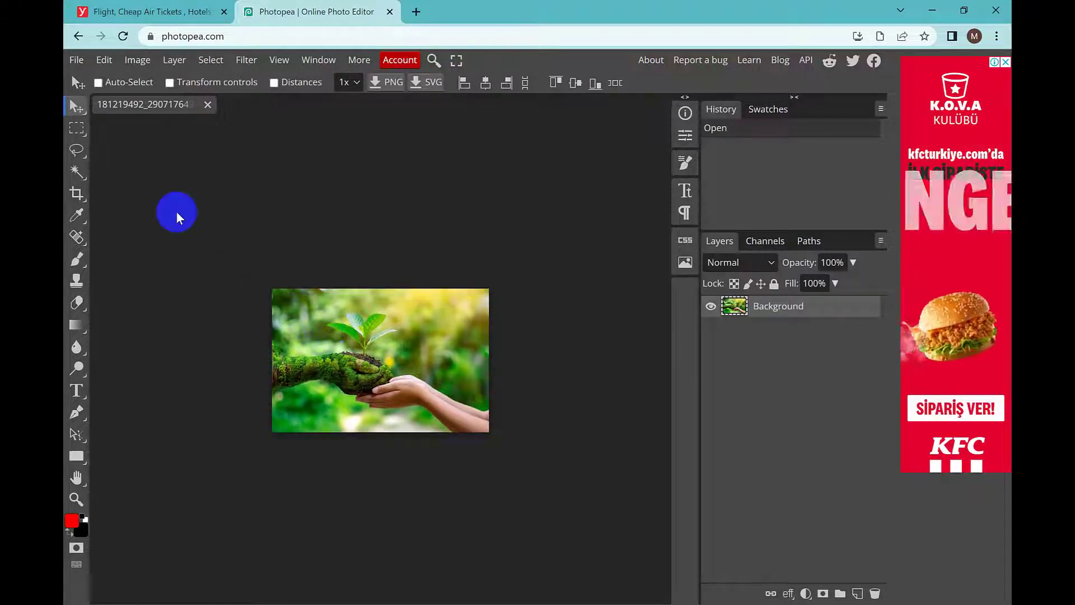
- Select the bright blurred background around and above the seedling with the Magic Wand at tolerance 16 and delete it
{"action": "left_click", "coordinate": [78, 172]}
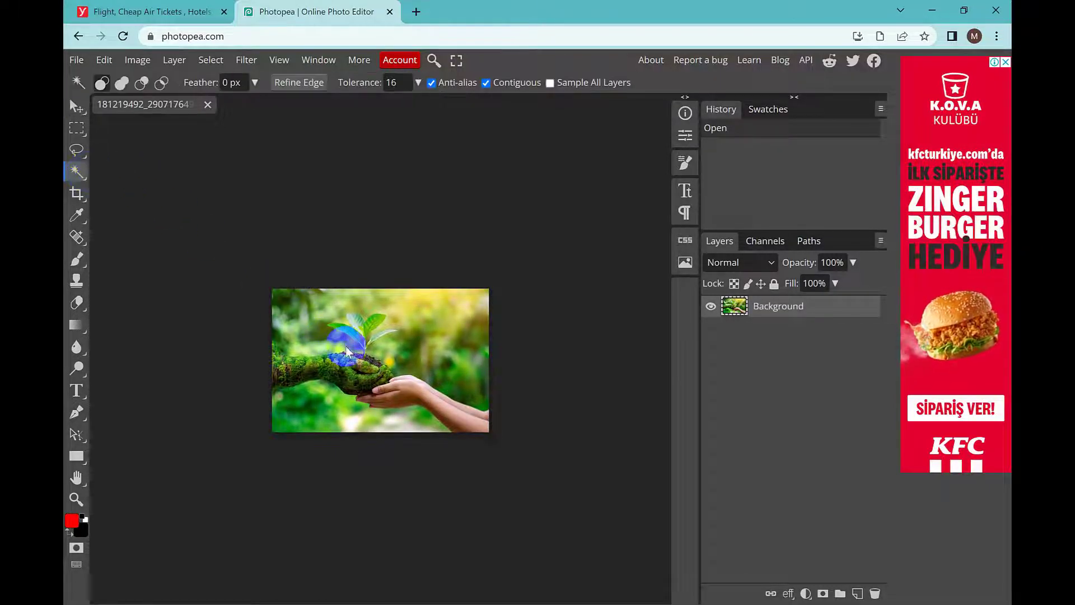
{"action": "left_click", "coordinate": [386, 367]}
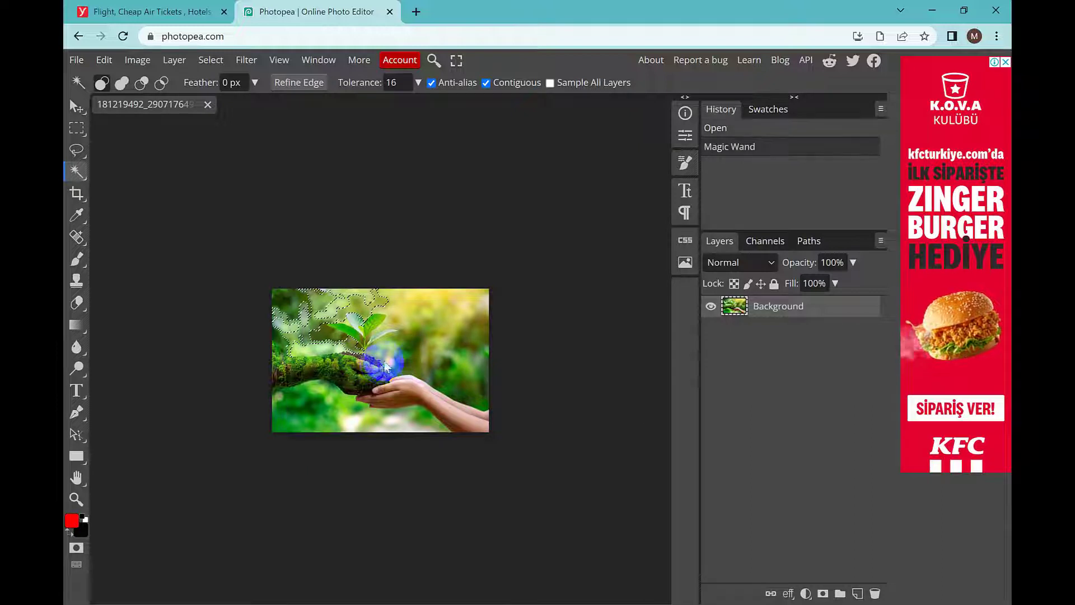
{"action": "left_click", "coordinate": [386, 367]}
{"action": "left_click", "coordinate": [421, 348]}
{"action": "left_click", "coordinate": [350, 335]}
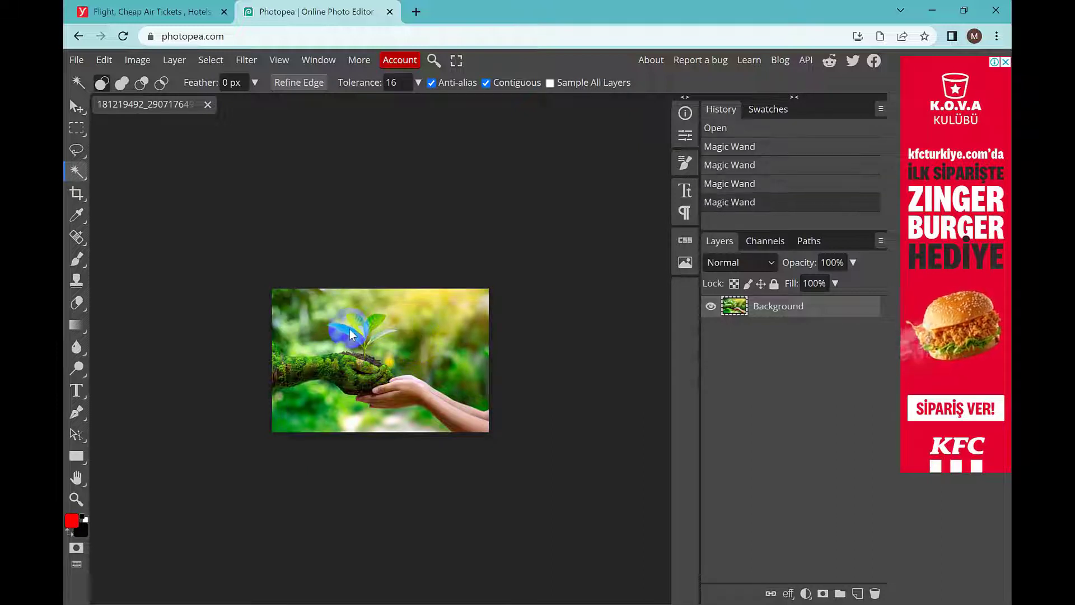
{"action": "left_click", "coordinate": [359, 330]}
{"action": "left_click", "coordinate": [370, 323]}
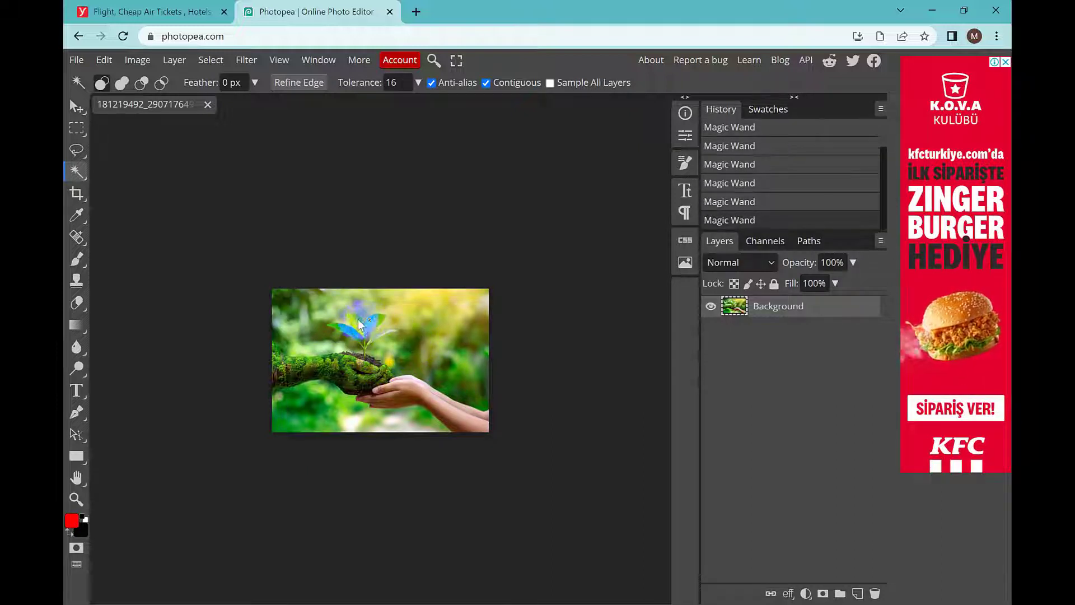
{"action": "left_click_drag", "start_coordinate": [358, 325], "coordinate": [492, 448]}
{"action": "key", "text": "Delete"}
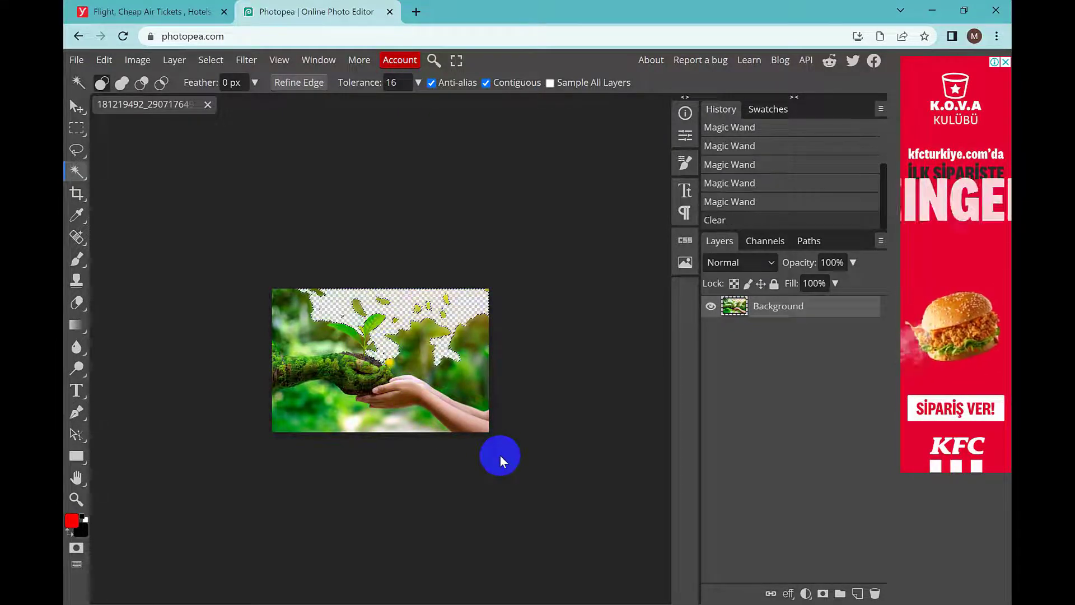
- Clear the green background to the left of the seedling and beneath the hands using Magic Wand selections
{"action": "left_click_drag", "start_coordinate": [372, 384], "coordinate": [448, 427]}
{"action": "key", "text": "Delete"}
{"action": "left_click_drag", "start_coordinate": [393, 400], "coordinate": [444, 416]}
{"action": "key", "text": "Delete"}
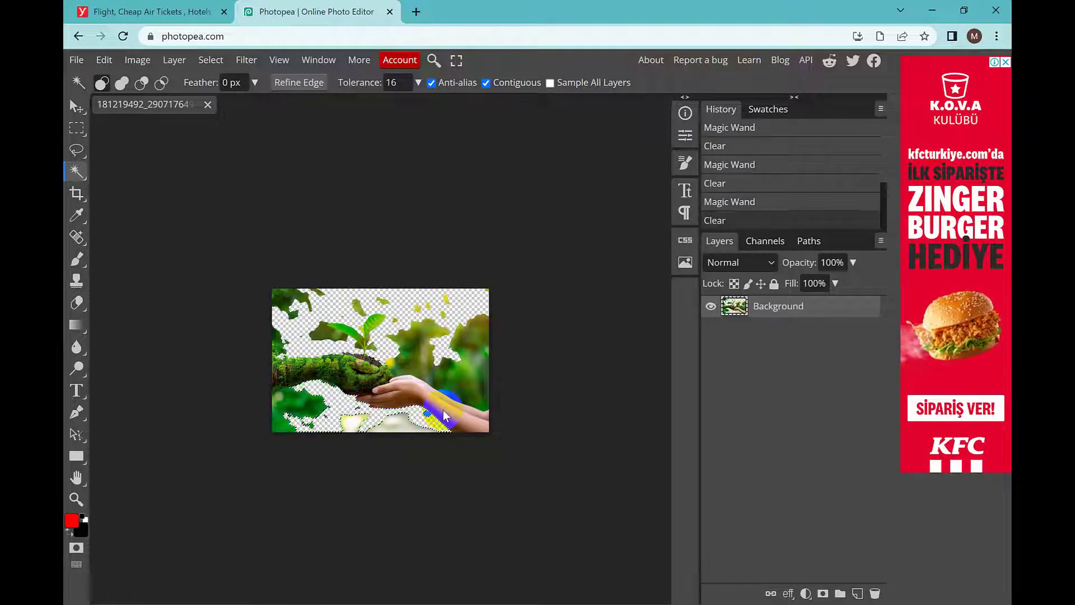
- Try to clear the dark green background above the human forearm with a Magic Wand selection
{"action": "left_click_drag", "start_coordinate": [417, 353], "coordinate": [469, 399]}
{"action": "key", "text": "Delete"}
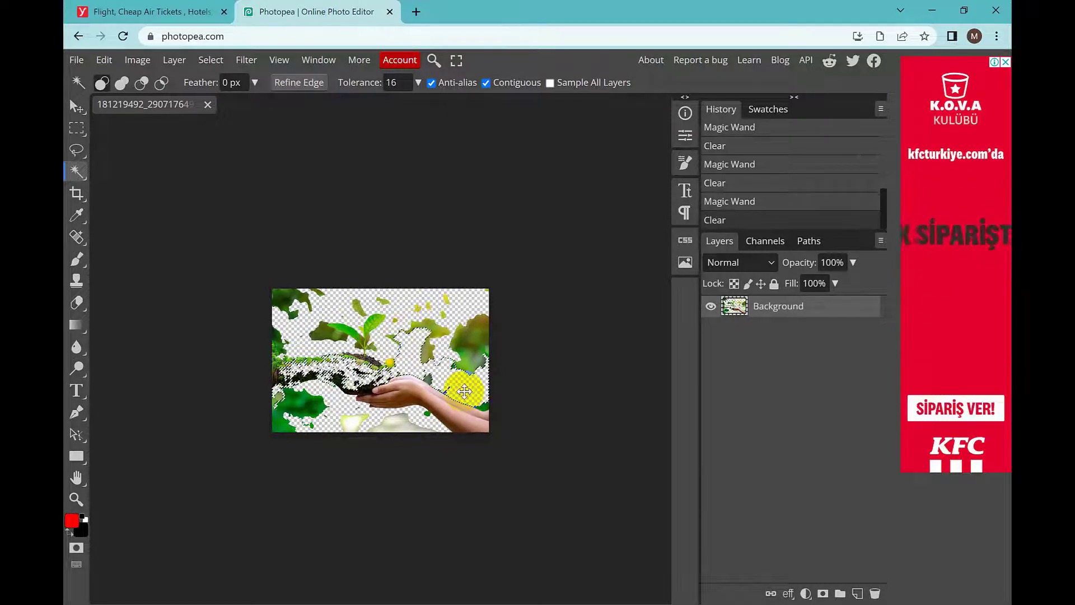
{"action": "key", "text": "ctrl+z"}
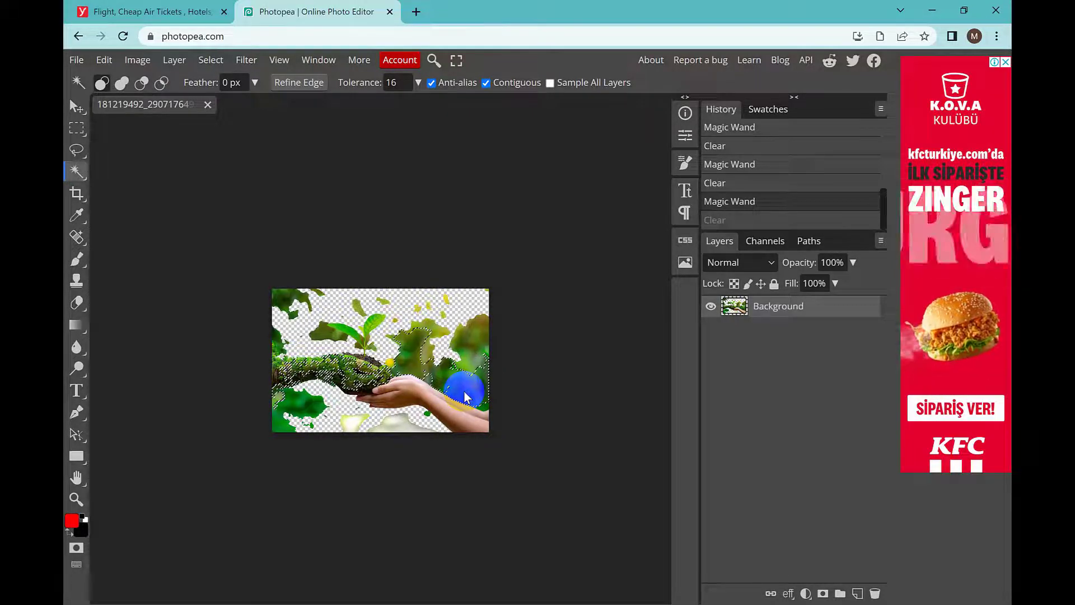
{"action": "key", "text": "ctrl+z"}
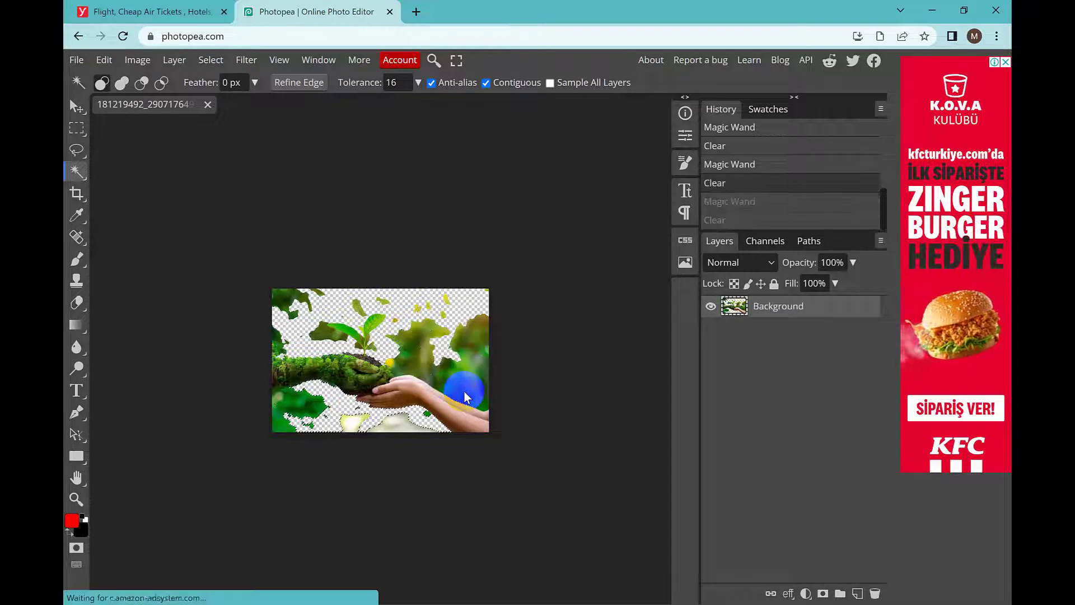
- Clear the green background between the seedling and the photo's right edge with several Magic Wand selections
{"action": "left_click_drag", "start_coordinate": [465, 375], "coordinate": [486, 326]}
{"action": "key", "text": "Delete"}
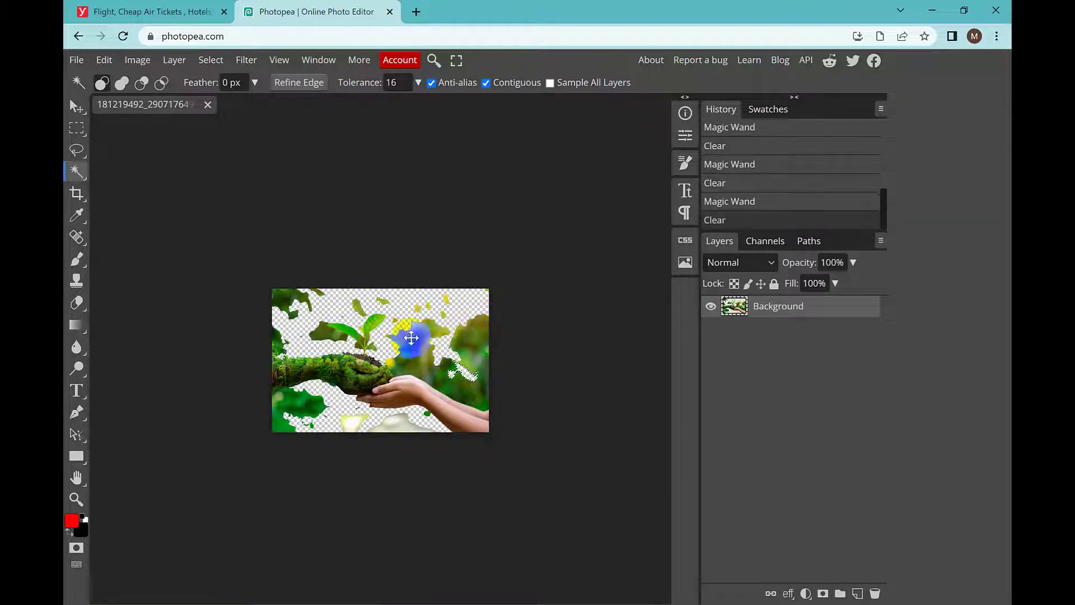
{"action": "left_click_drag", "start_coordinate": [410, 339], "coordinate": [459, 337]}
{"action": "left_click", "coordinate": [435, 331]}
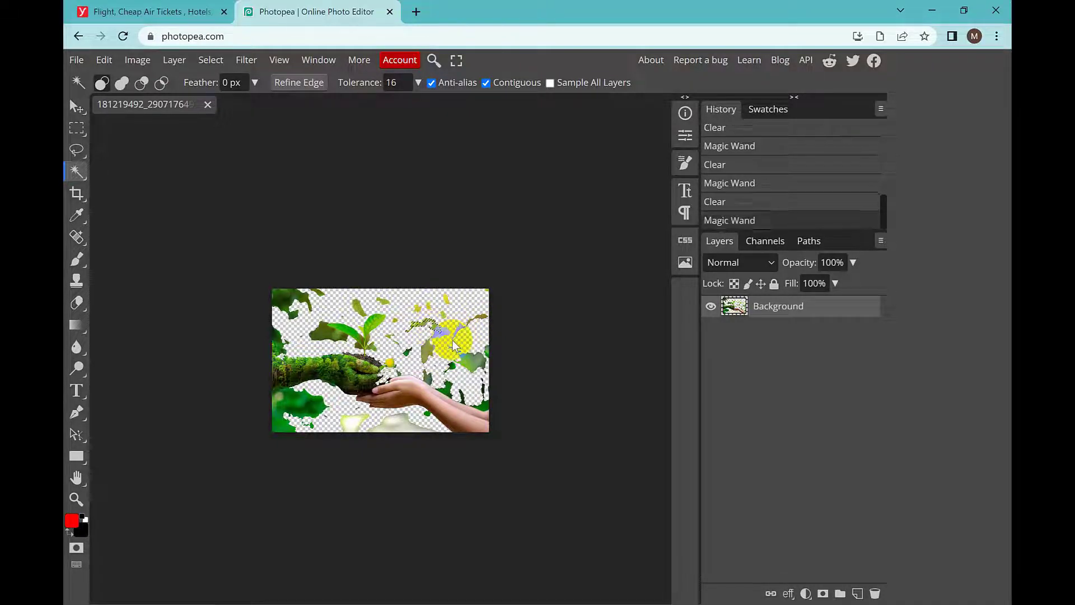
{"action": "key", "text": "Delete"}
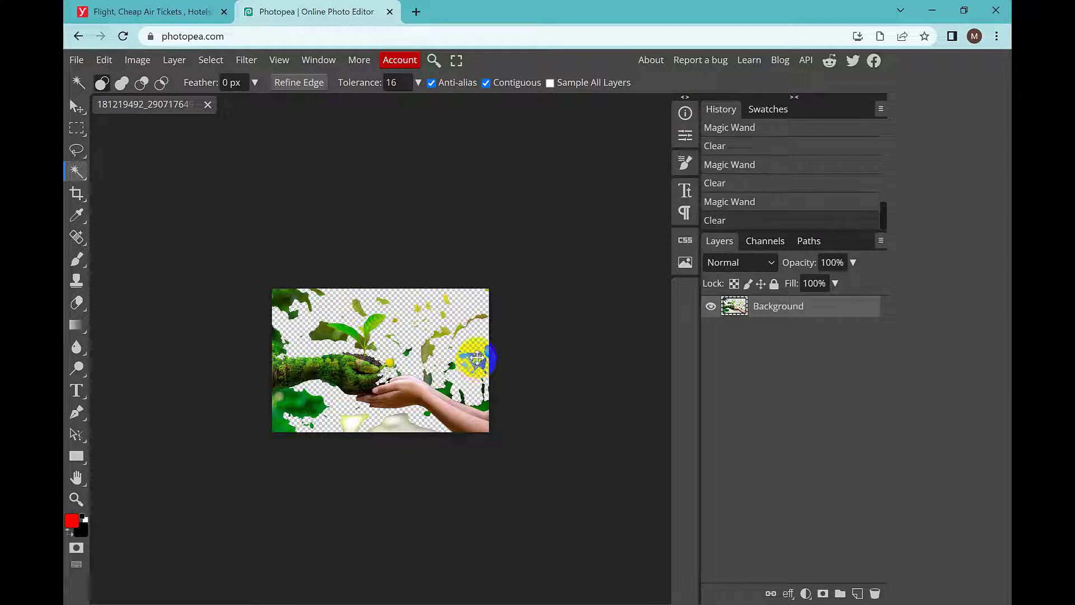
- Drop the selection and clear parts of the grey-green patch near the photo's right edge with the Magic Wand
{"action": "key", "text": "ctrl+d"}
{"action": "left_click", "coordinate": [475, 365]}
{"action": "key", "text": "Delete"}
{"action": "left_click_drag", "start_coordinate": [474, 365], "coordinate": [475, 370]}
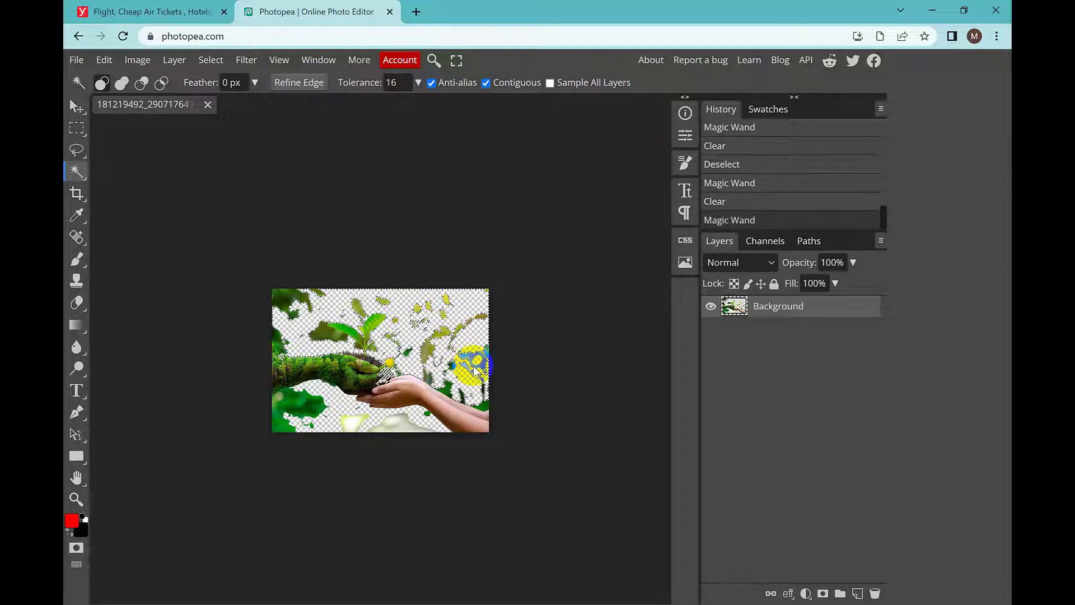
{"action": "key", "text": "Delete"}
{"action": "left_click_drag", "start_coordinate": [341, 307], "coordinate": [394, 338]}
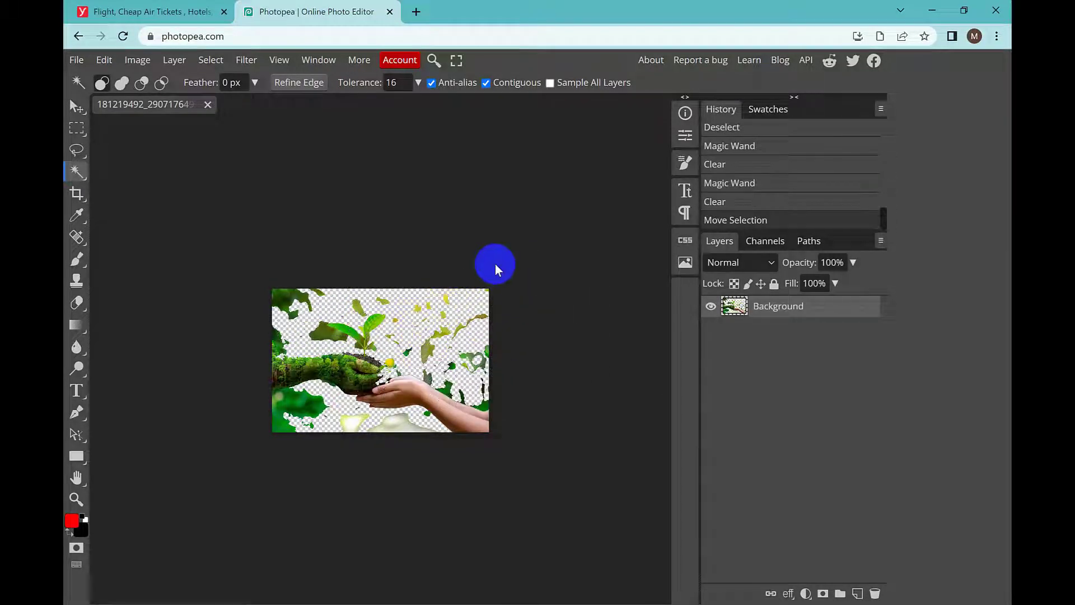
- Clear the dark green foliage in the photo's upper-left corner and along its left edge above the mossy arm
{"action": "left_click", "coordinate": [413, 304]}
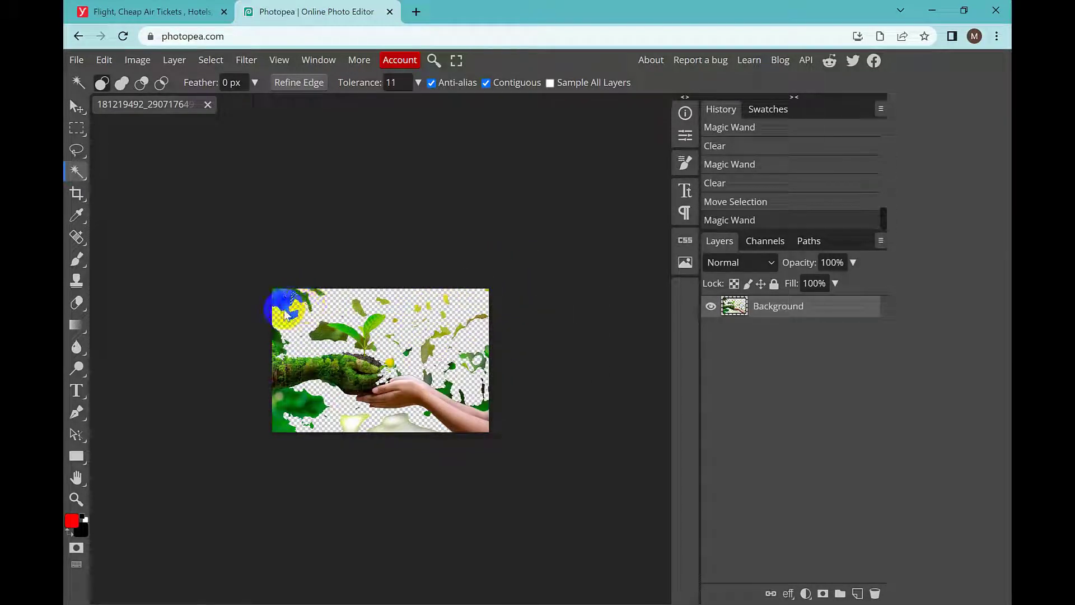
{"action": "left_click", "coordinate": [276, 292]}
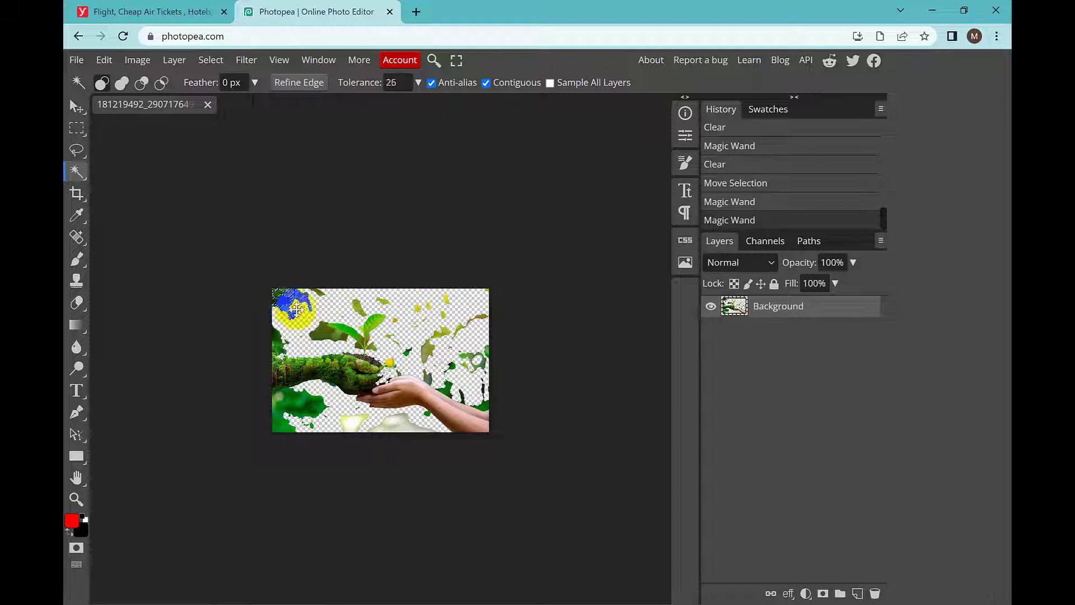
{"action": "key", "text": "Delete"}
{"action": "left_click_drag", "start_coordinate": [302, 319], "coordinate": [280, 340]}
{"action": "key", "text": "Delete"}
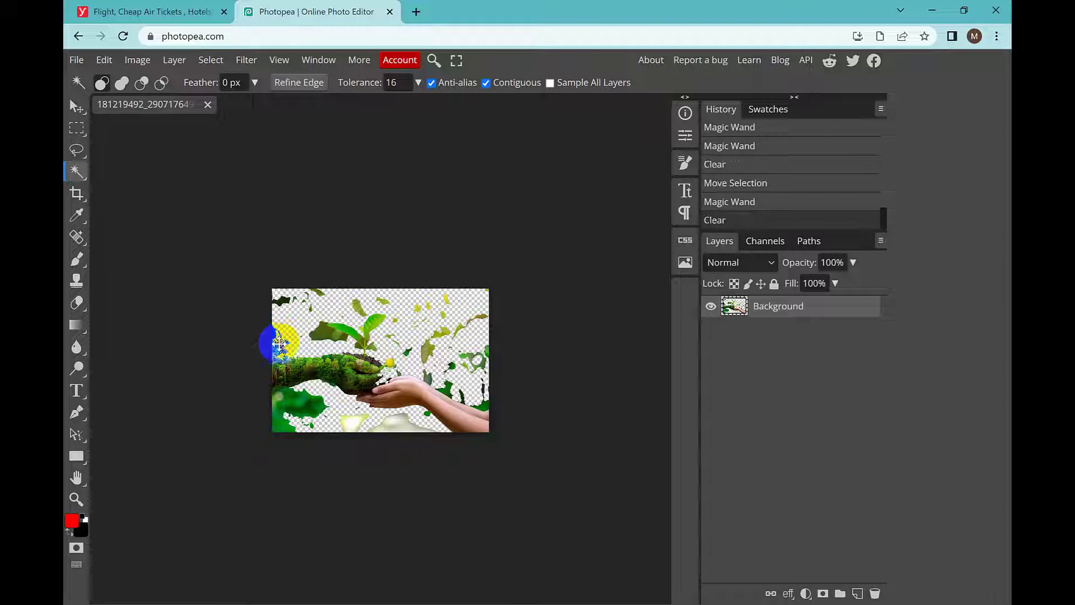
{"action": "left_click", "coordinate": [279, 342]}
{"action": "key", "text": "Delete"}
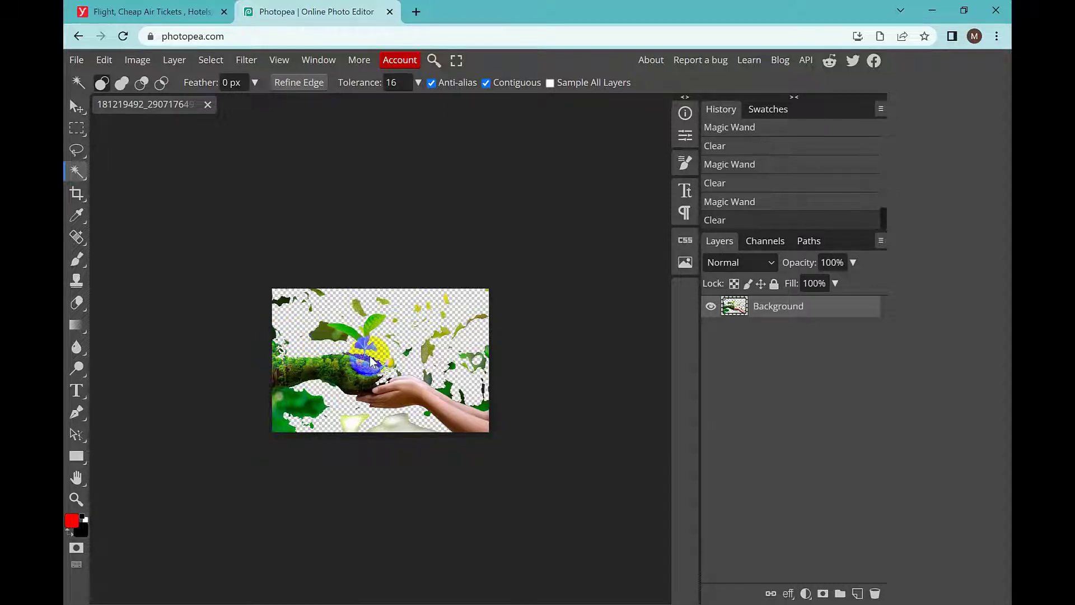
- Clear the dark green foliage below the mossy arm in the photo's lower-left corner with a Magic Wand selection
{"action": "left_click_drag", "start_coordinate": [398, 394], "coordinate": [286, 399]}
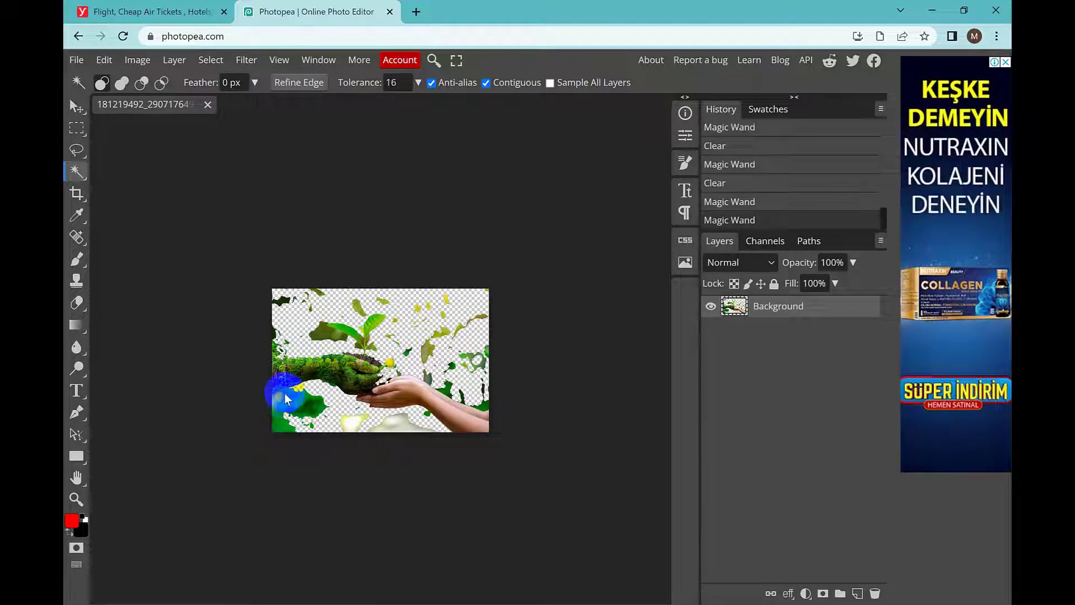
{"action": "left_click_drag", "start_coordinate": [326, 435], "coordinate": [326, 436]}
{"action": "key", "text": "Delete"}
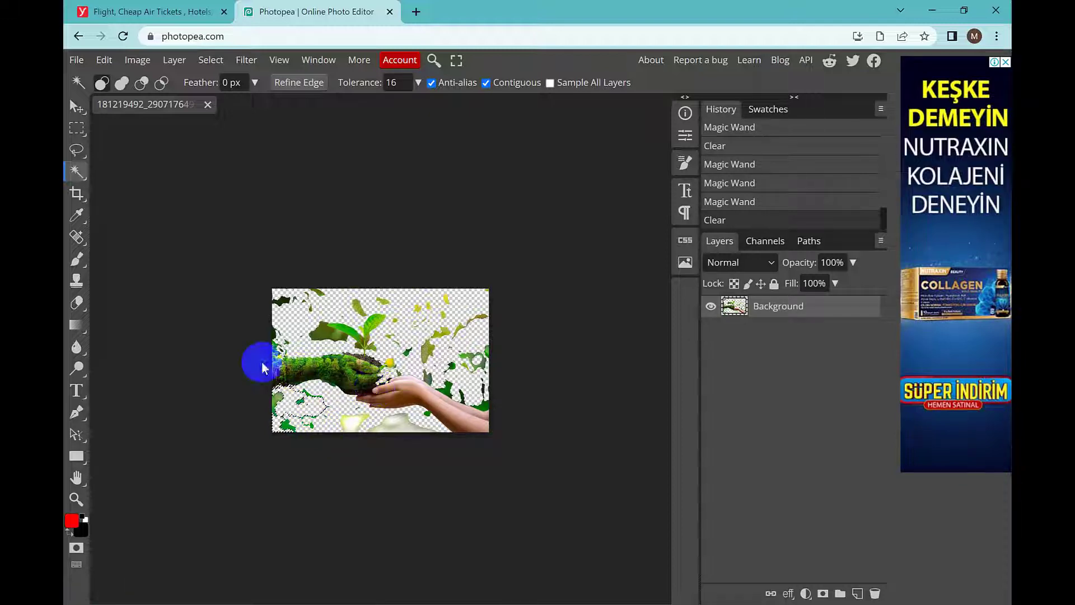
- Try the Spot Healing Brush on the leftover olive patch beside the seedling and on the patches in the photo's upper-left area
{"action": "left_click", "coordinate": [76, 237]}
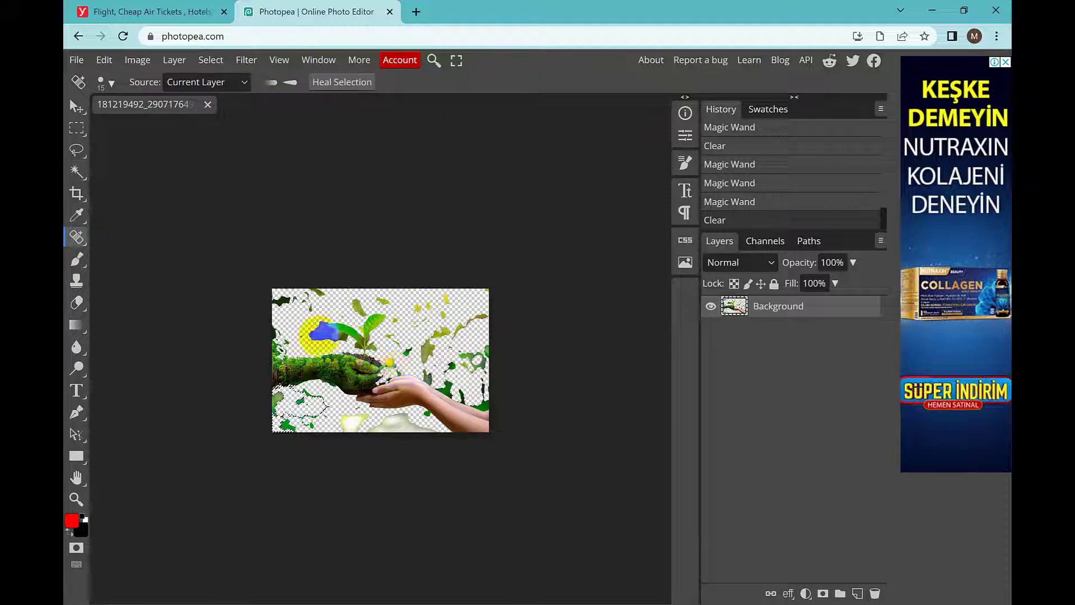
{"action": "left_click", "coordinate": [320, 329]}
{"action": "left_click", "coordinate": [318, 336]}
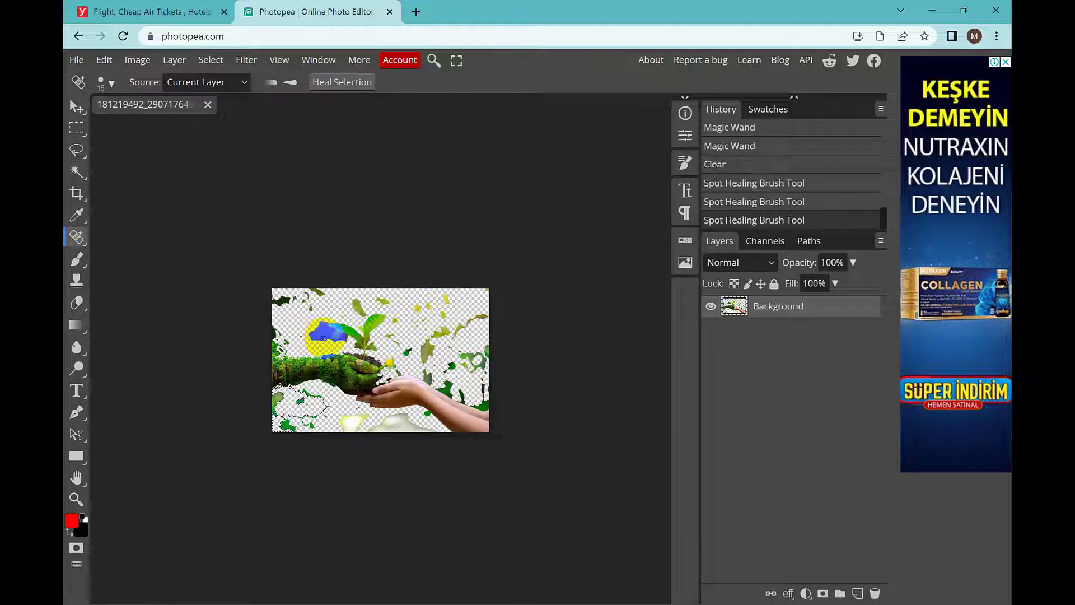
{"action": "left_click", "coordinate": [323, 336]}
{"action": "left_click", "coordinate": [322, 327]}
{"action": "left_click", "coordinate": [299, 298]}
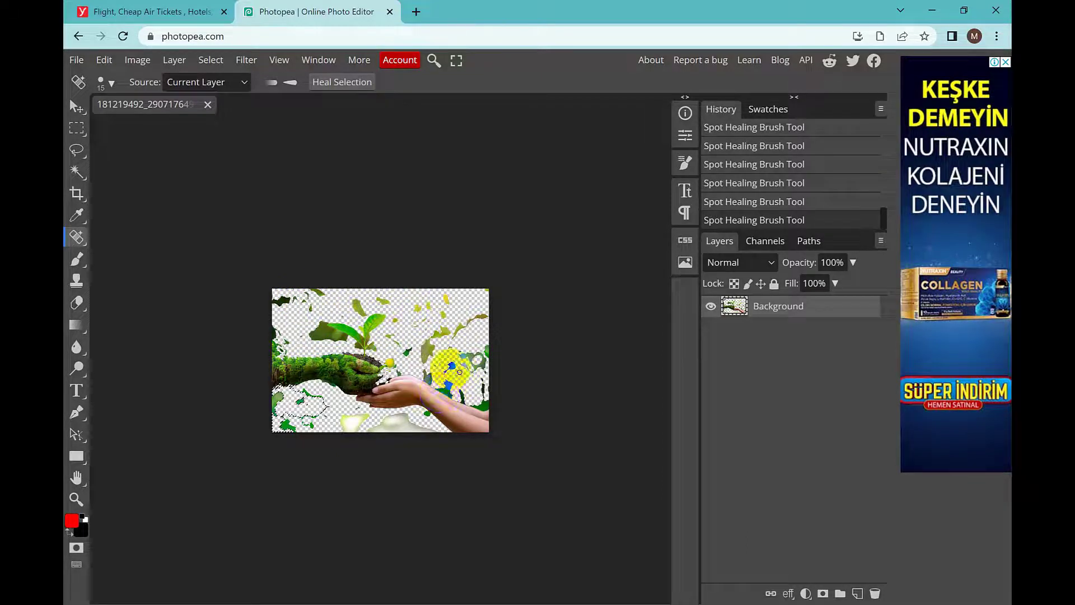
- Try a dab of the Brush tool near the seedling's leaf and the Blur tool on the upper-left remnants
{"action": "left_click", "coordinate": [77, 260]}
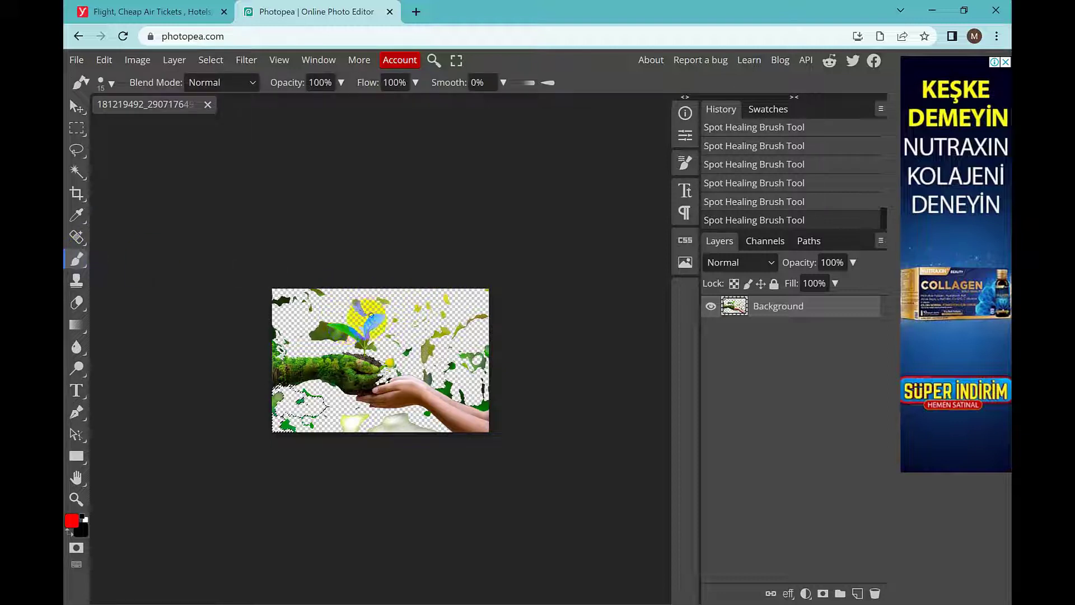
{"action": "left_click", "coordinate": [359, 318]}
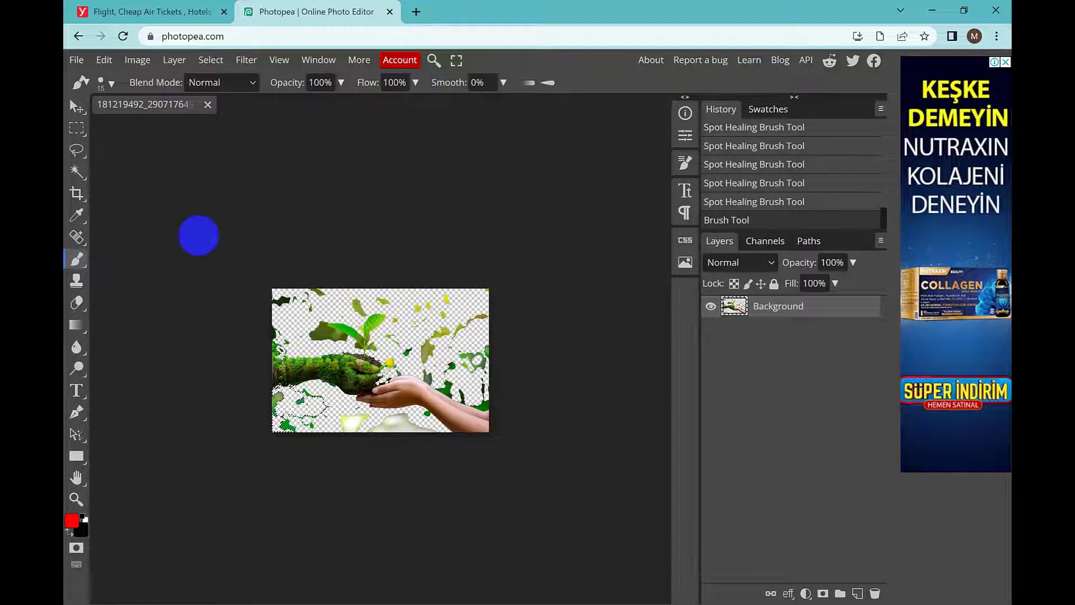
{"action": "left_click", "coordinate": [75, 348]}
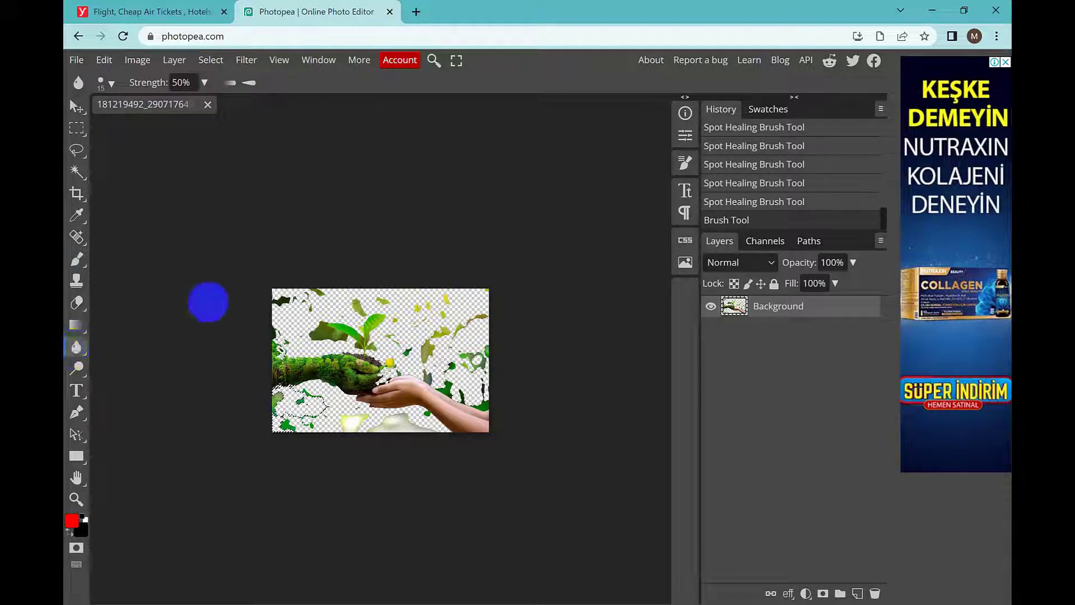
{"action": "left_click", "coordinate": [284, 303]}
- Undo the brush and healing strokes along with the most recent foliage clearings
{"action": "key", "text": "ctrl+z"}
{"action": "key", "text": "ctrl+z"}
{"action": "key", "text": "ctrl+z"}
{"action": "key", "text": "ctrl+z"}
{"action": "key", "text": "ctrl+z"}
{"action": "key", "text": "ctrl+z"}
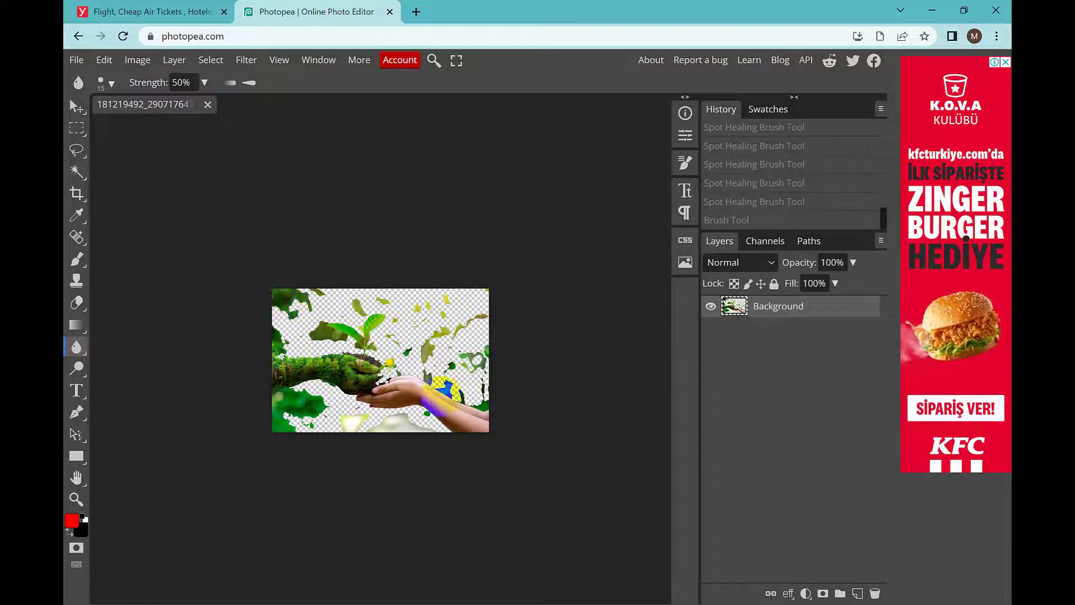
- Step back through the edit history, clearing at each restored state, and return the photo to the earlier Deselect state
{"action": "left_click", "coordinate": [807, 133]}
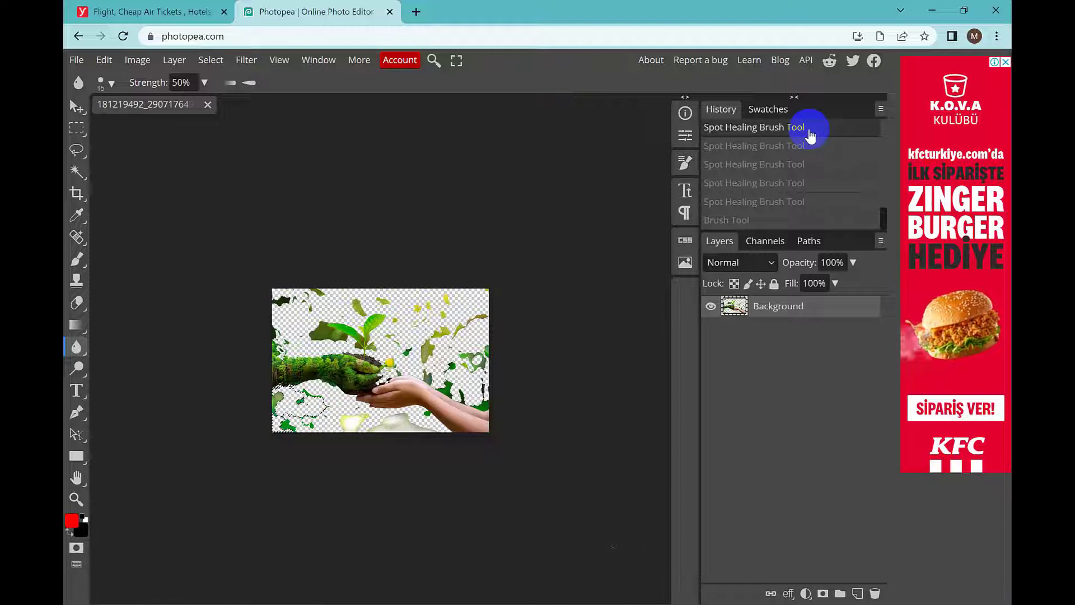
{"action": "key", "text": "Delete"}
{"action": "left_click", "coordinate": [808, 133]}
{"action": "key", "text": "Delete"}
{"action": "left_click", "coordinate": [808, 133]}
{"action": "key", "text": "Delete"}
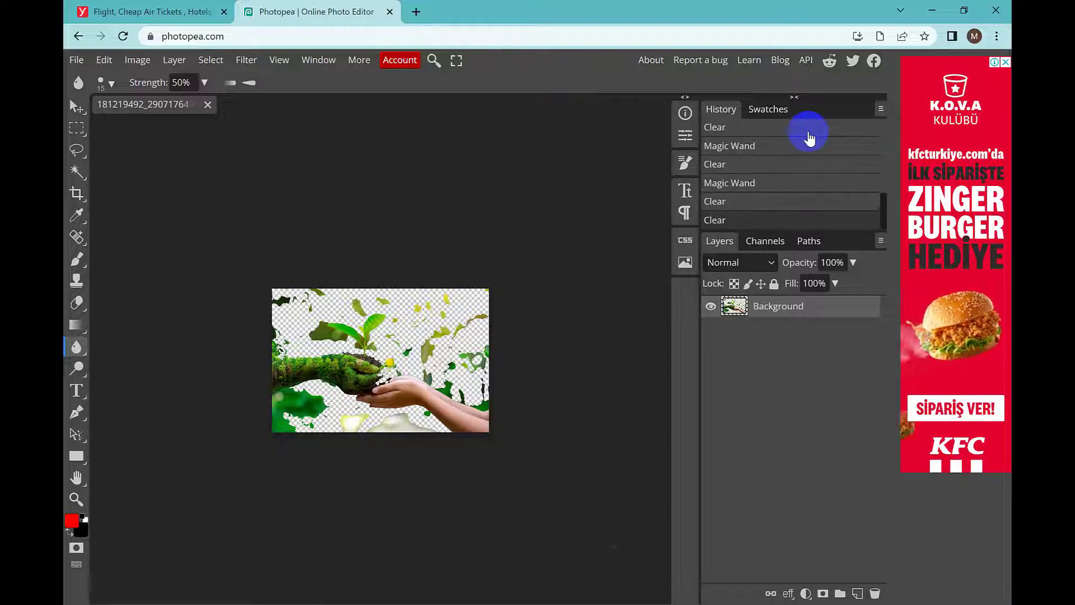
{"action": "left_click", "coordinate": [808, 132]}
{"action": "key", "text": "Delete"}
{"action": "key", "text": "Delete"}
{"action": "left_click", "coordinate": [808, 133]}
{"action": "key", "text": "Delete"}
{"action": "left_click", "coordinate": [808, 133]}
{"action": "key", "text": "Delete"}
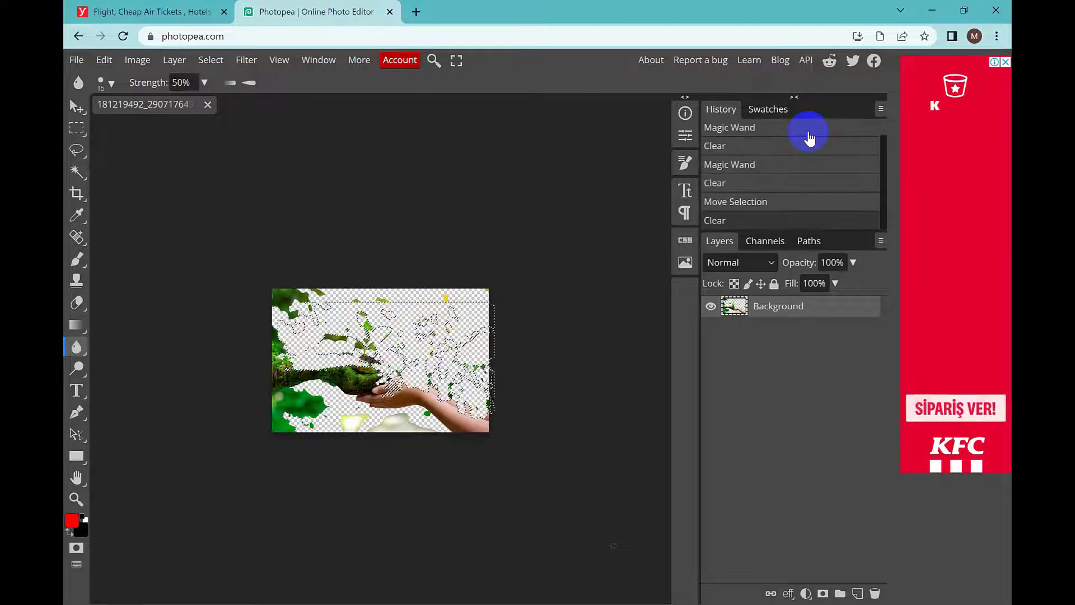
{"action": "left_click", "coordinate": [808, 132]}
{"action": "key", "text": "Delete"}
{"action": "left_click", "coordinate": [808, 133]}
{"action": "key", "text": "Delete"}
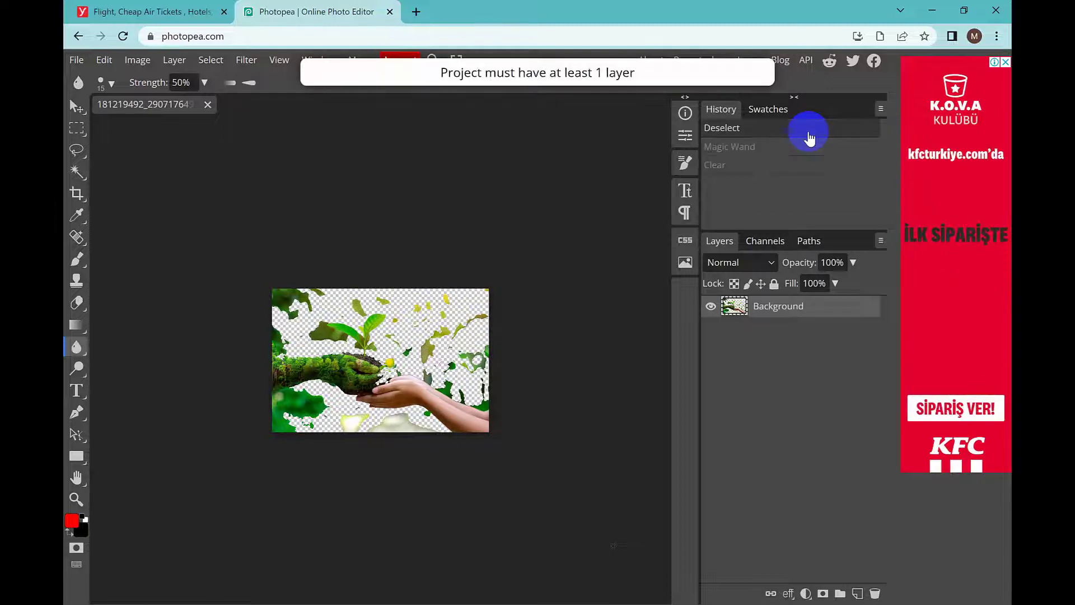
- Try clearing from the Magic Wand history state again and return the photo to the Deselect state
{"action": "left_click", "coordinate": [804, 138]}
{"action": "key", "text": "Delete"}
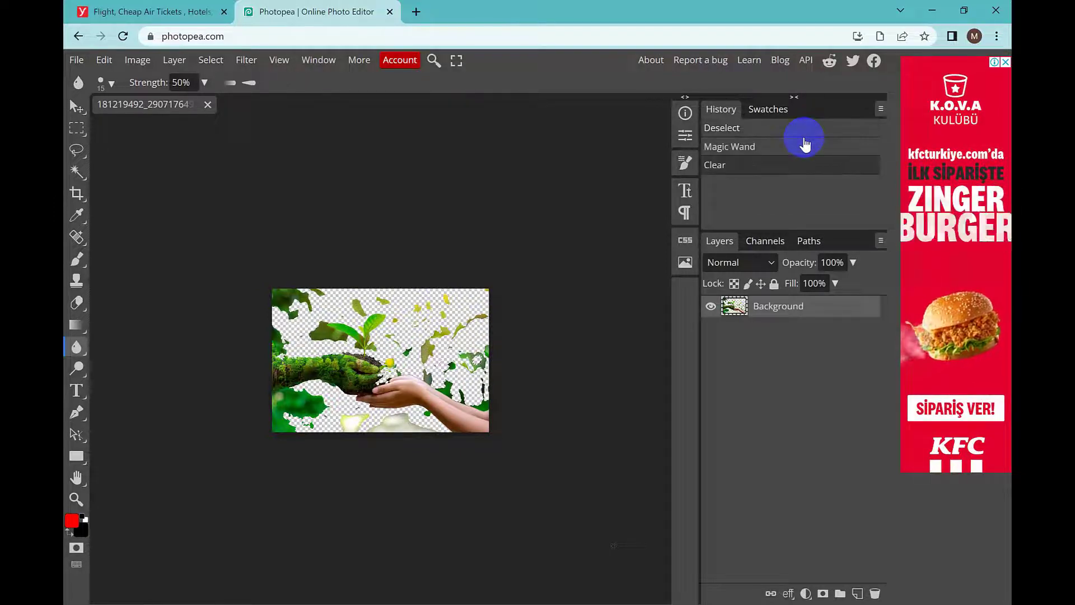
{"action": "key", "text": "Delete"}
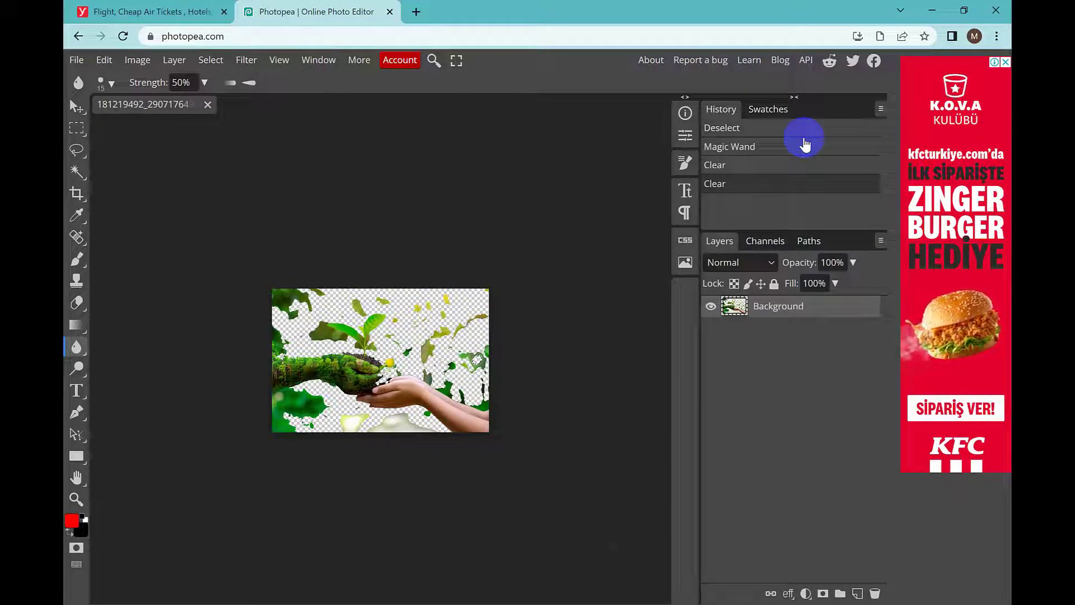
{"action": "left_click", "coordinate": [805, 144]}
{"action": "key", "text": "Delete"}
{"action": "key", "text": "Delete"}
{"action": "left_click", "coordinate": [799, 148]}
{"action": "key", "text": "Delete"}
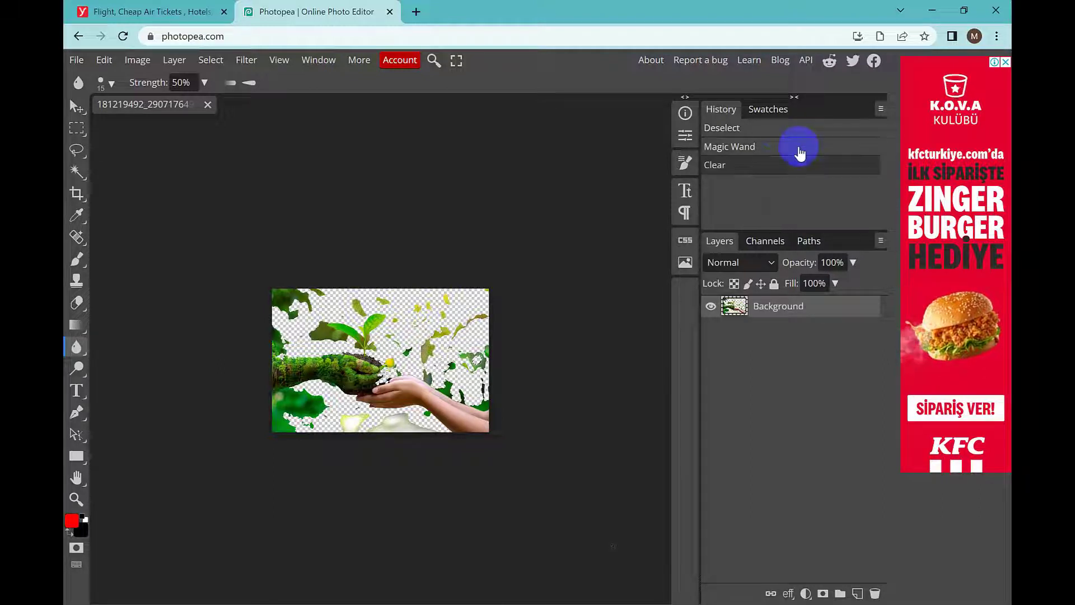
{"action": "left_click", "coordinate": [779, 130]}
{"action": "key", "text": "Delete"}
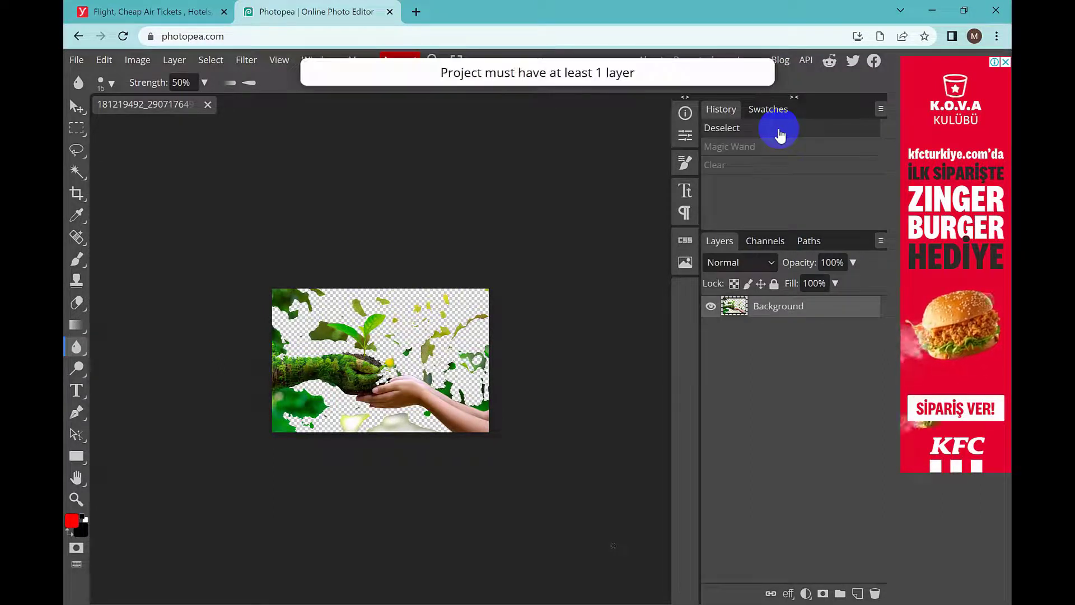
{"action": "key", "text": "Delete"}
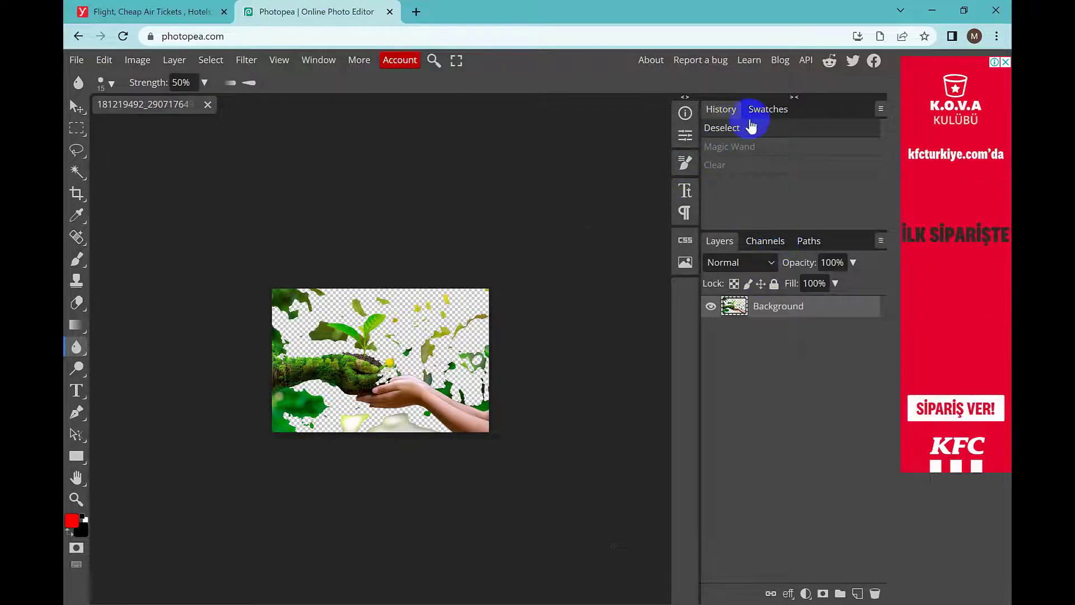
- Apply a few Blur tool strokes at 50% strength around the seedling's stem and soil
{"action": "left_click_drag", "start_coordinate": [386, 354], "coordinate": [371, 344]}
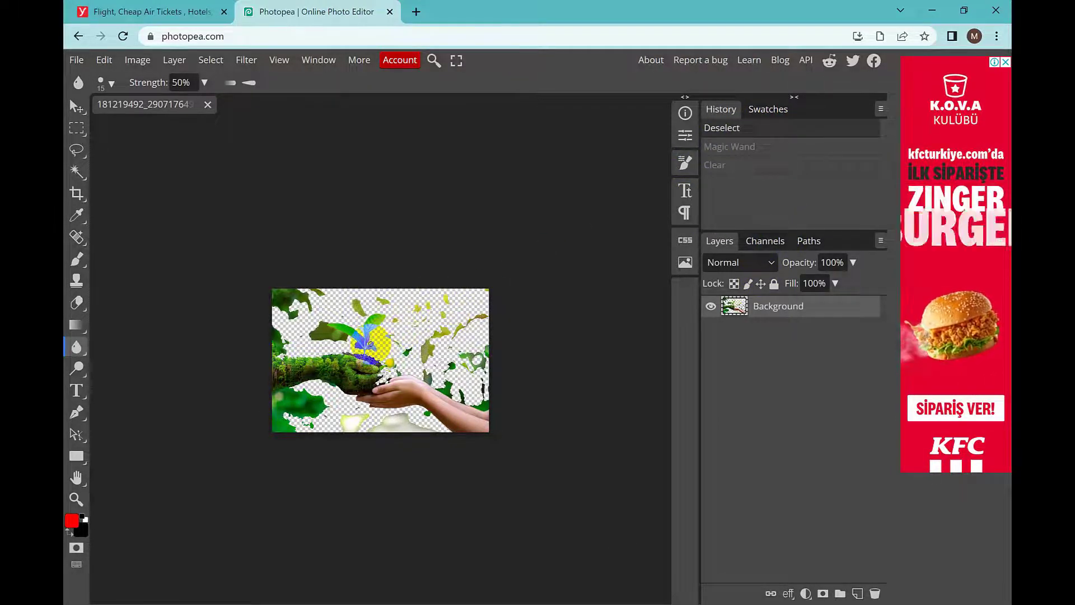
{"action": "key", "text": "Delete"}
{"action": "left_click", "coordinate": [370, 344]}
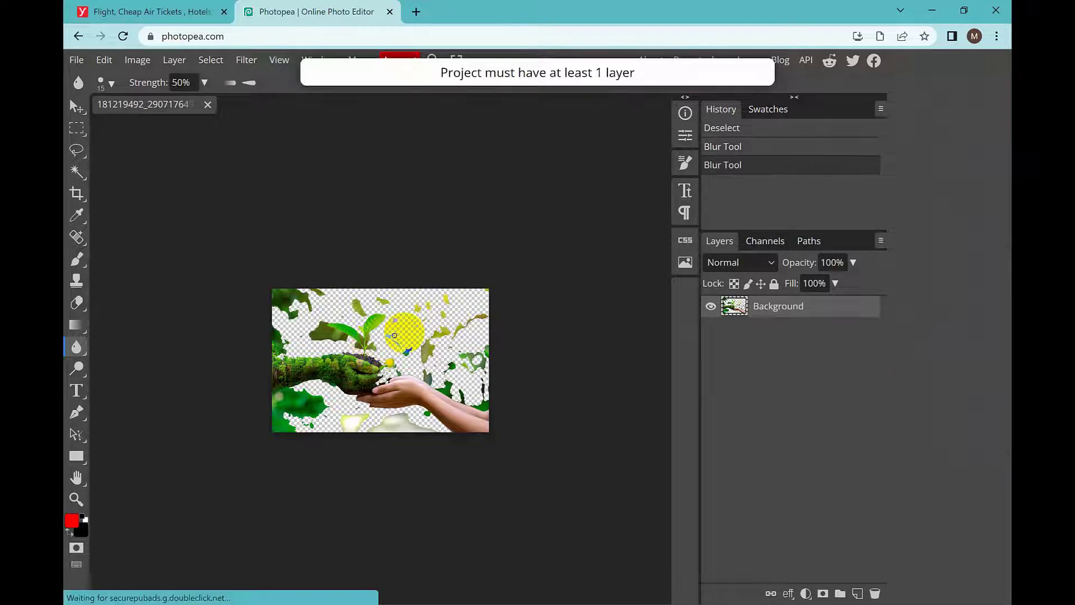
{"action": "left_click", "coordinate": [168, 239]}
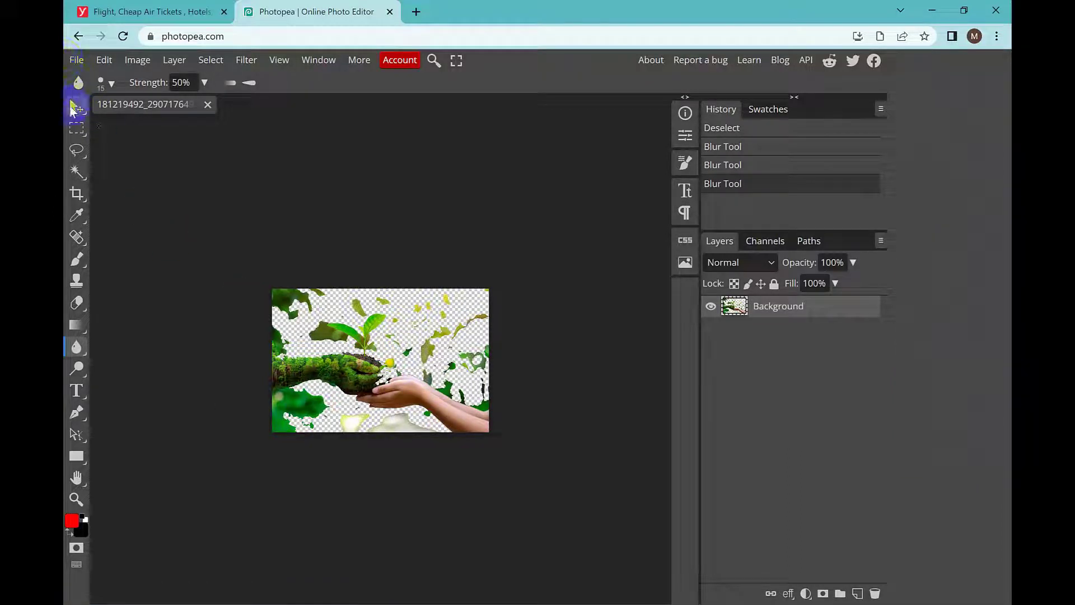
- Shift the cut-out photo layer slightly with the Move tool and try to delete it
{"action": "left_click", "coordinate": [73, 108]}
{"action": "left_click_drag", "start_coordinate": [300, 283], "coordinate": [407, 367]}
{"action": "key", "text": "Delete"}
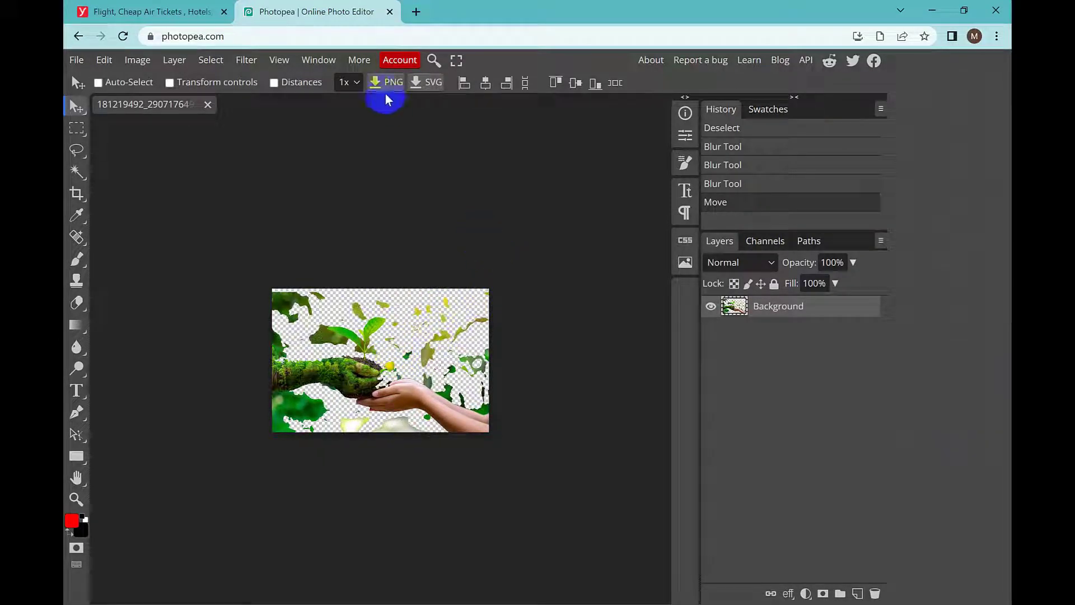
- Export the cut-out layer as a PNG at 1x, view Background.png in Photos and close the viewer
{"action": "left_click", "coordinate": [392, 84]}
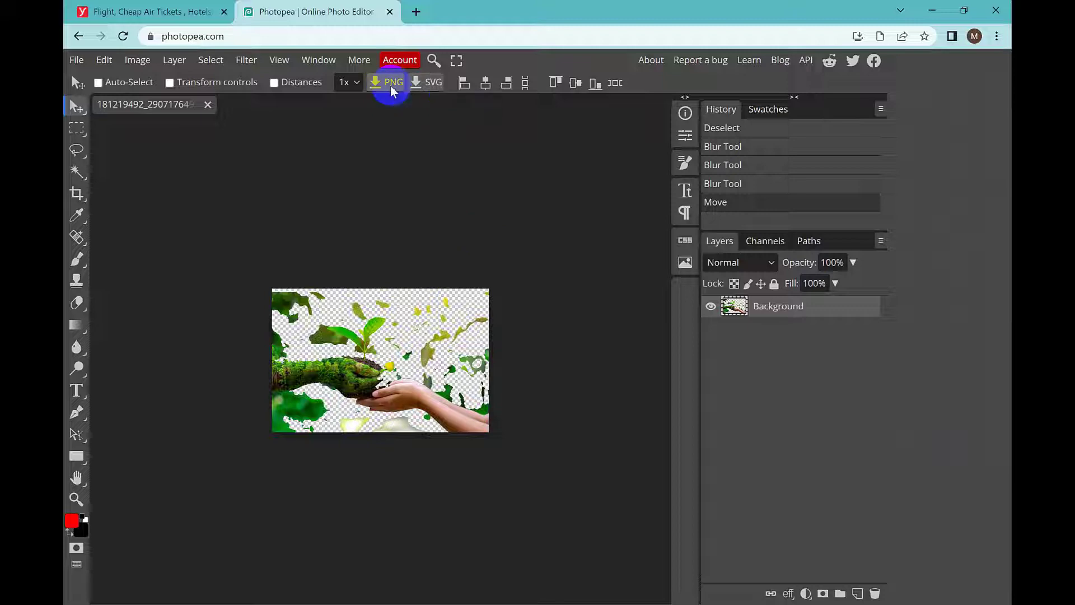
{"action": "left_click", "coordinate": [85, 584]}
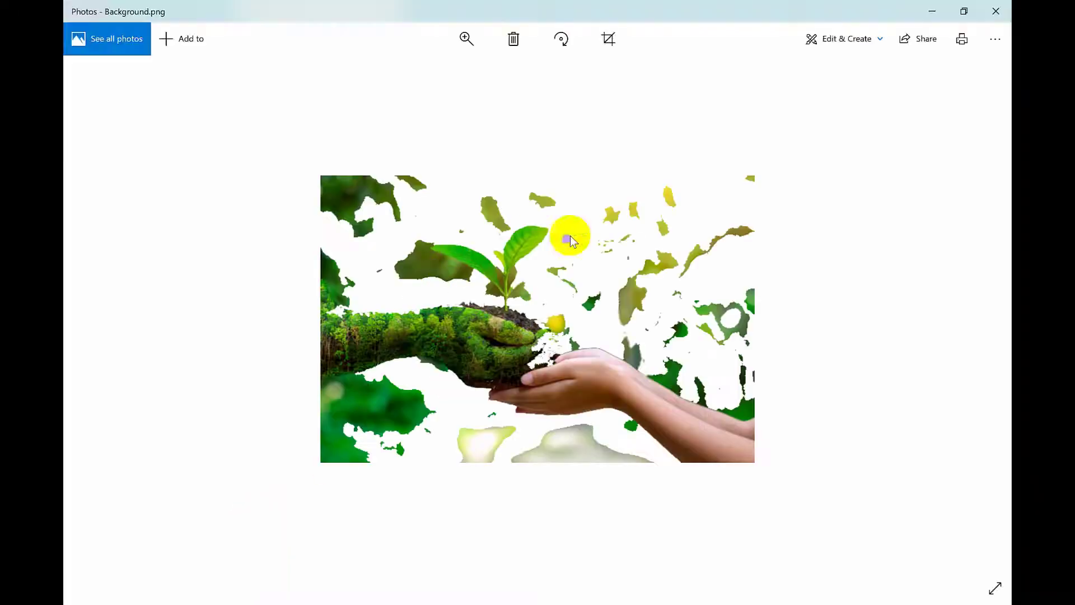
{"action": "left_click", "coordinate": [995, 11]}
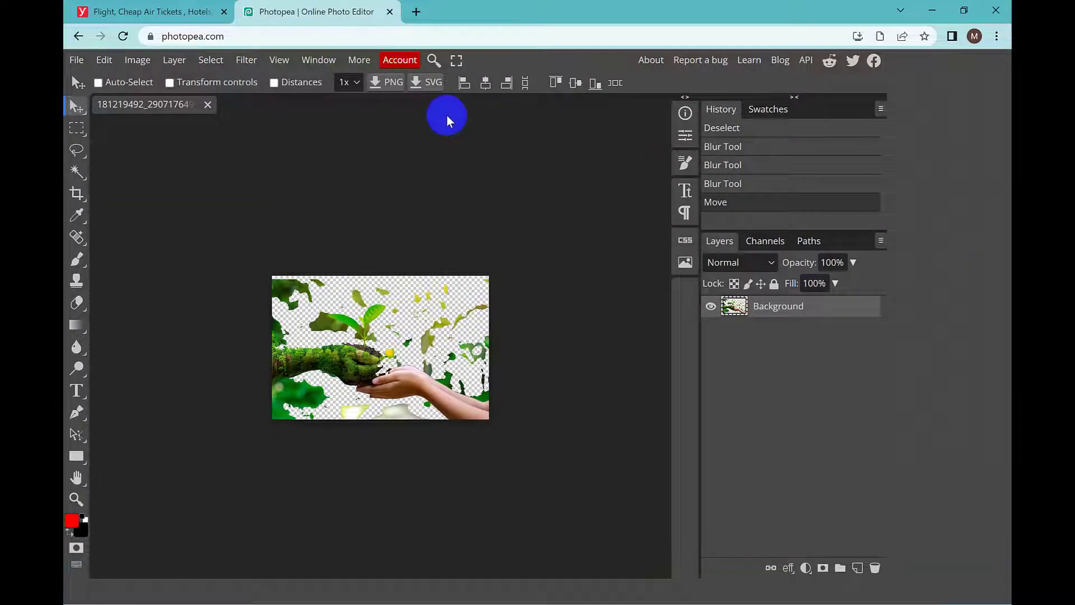
- Open the original hands-and-seedling JPG from the New folder as a second document and reposition it with the Move tool
{"action": "left_click", "coordinate": [76, 60]}
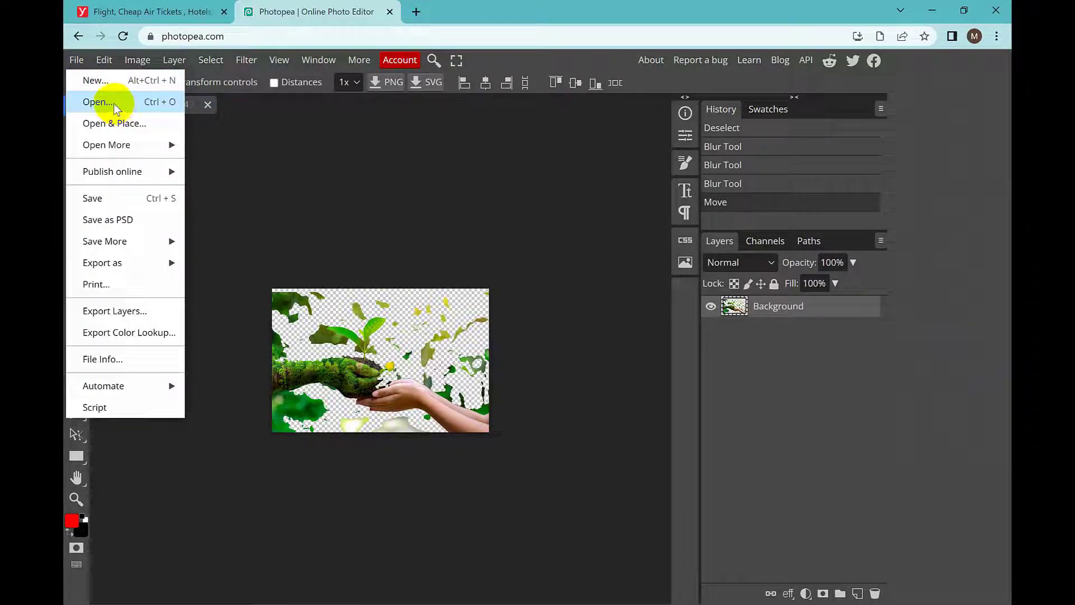
{"action": "left_click", "coordinate": [80, 58]}
{"action": "left_click", "coordinate": [79, 60]}
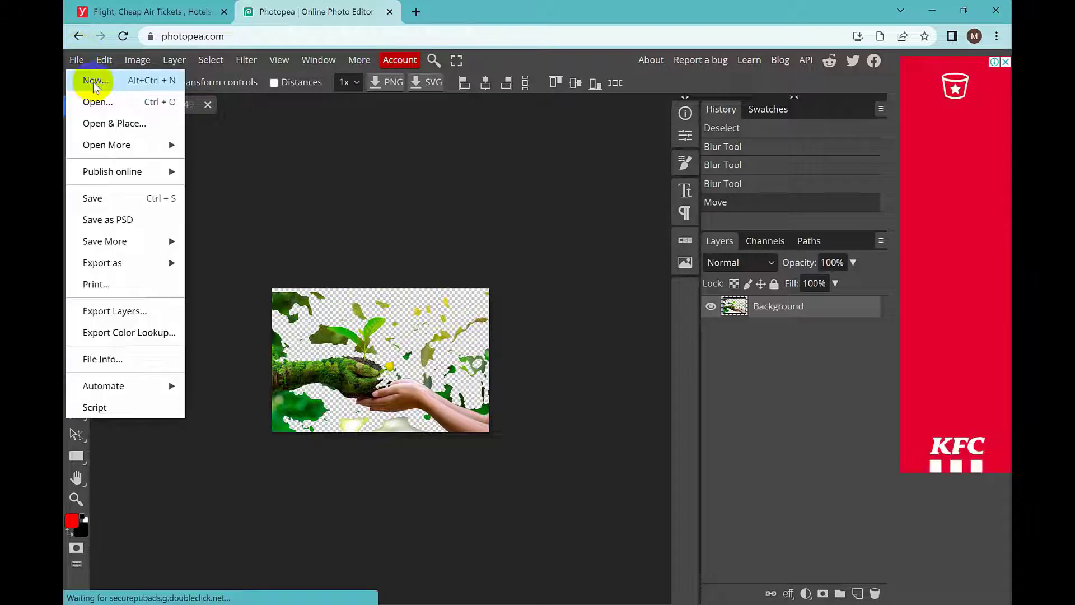
{"action": "left_click", "coordinate": [109, 105]}
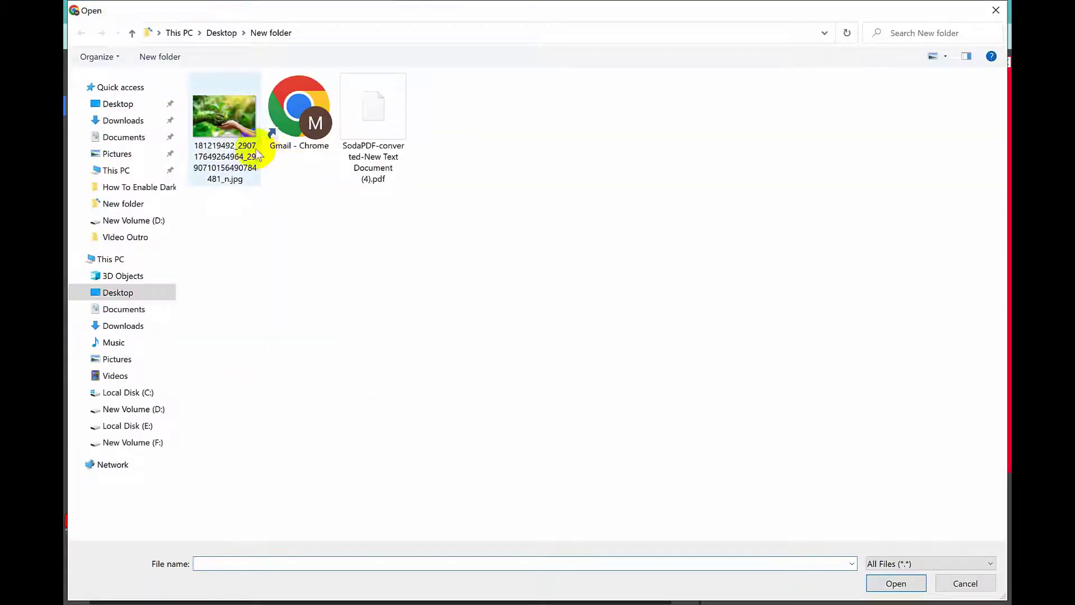
{"action": "double_click", "coordinate": [237, 130]}
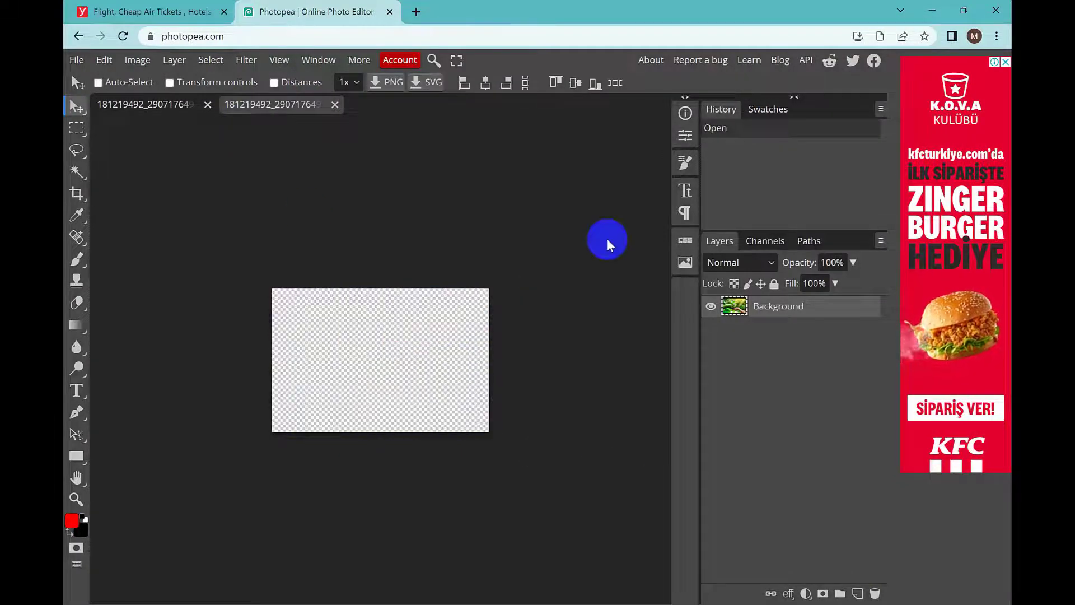
{"action": "left_click_drag", "start_coordinate": [609, 244], "coordinate": [313, 427]}
{"action": "left_click_drag", "start_coordinate": [344, 390], "coordinate": [348, 390]}
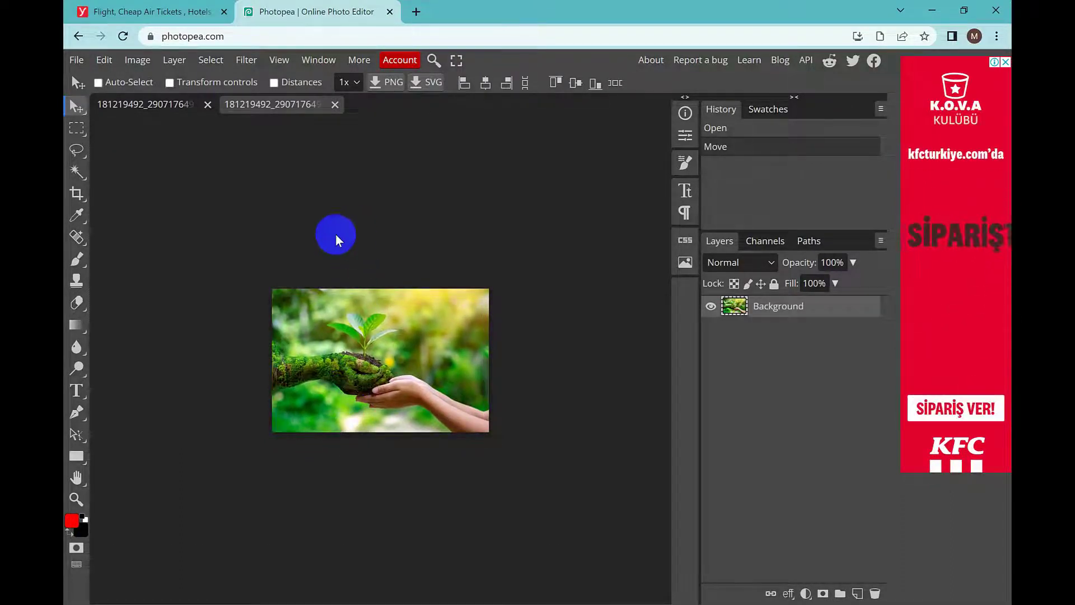
- Add the text "Nature" in DejaVu Sans at 24 px just above the seedling's leaves
{"action": "left_click", "coordinate": [78, 390]}
{"action": "left_click", "coordinate": [309, 301]}
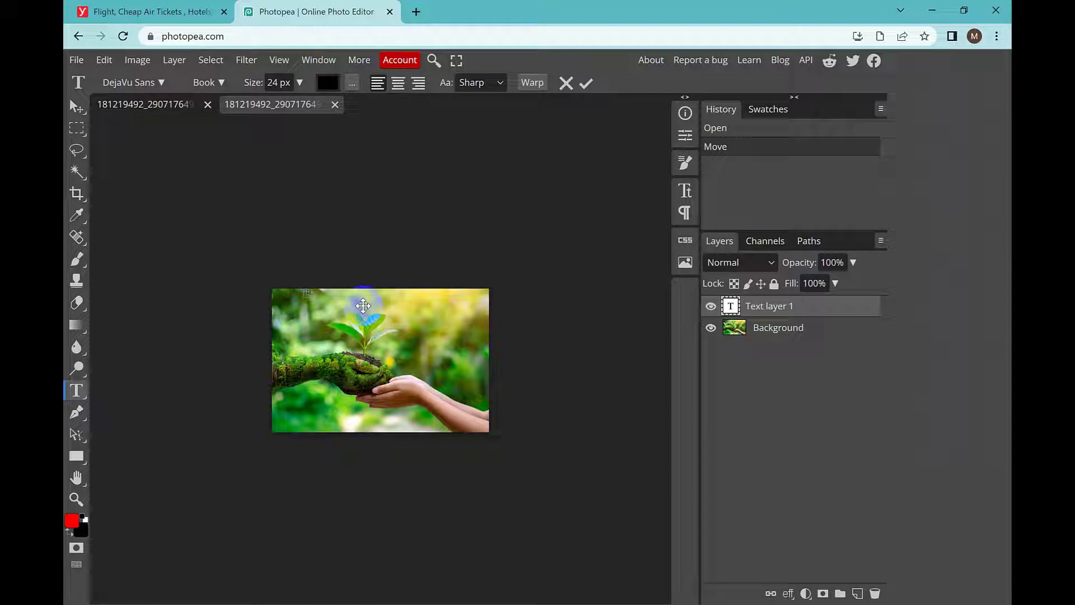
{"action": "left_click_drag", "start_coordinate": [364, 306], "coordinate": [365, 338]}
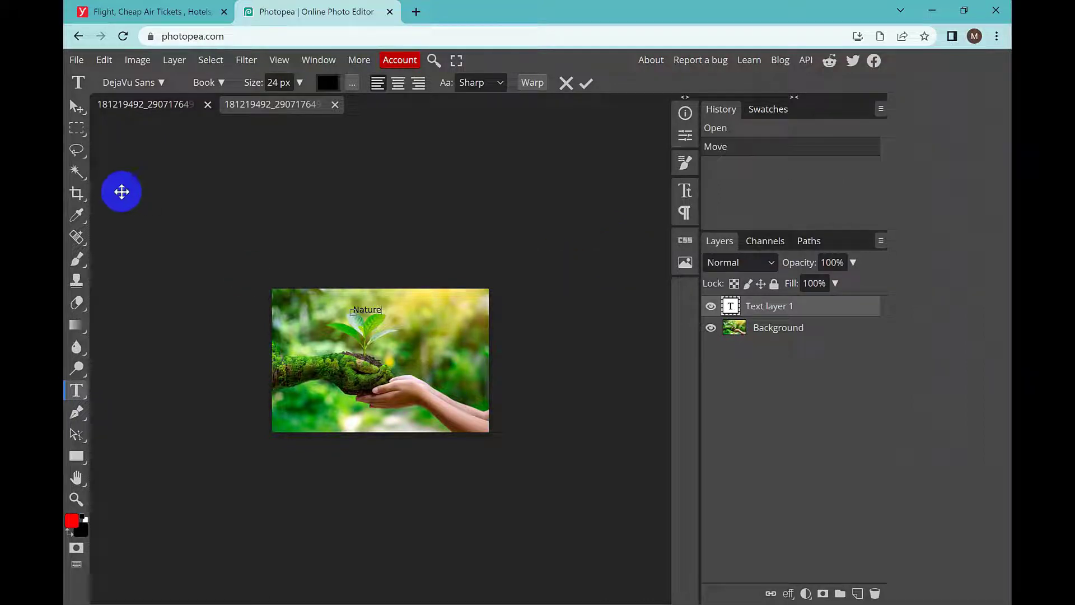
- Commit the text and try Magic Wand selections on and around the word "Nature" on its text layer
{"action": "left_click", "coordinate": [78, 172]}
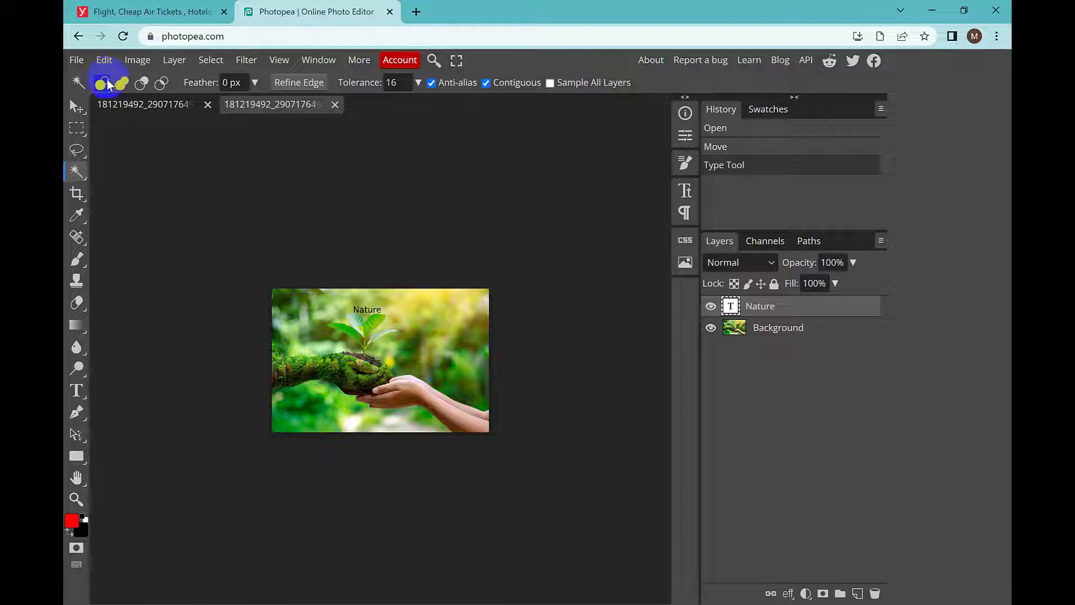
{"action": "left_click", "coordinate": [313, 317]}
{"action": "left_click", "coordinate": [330, 322]}
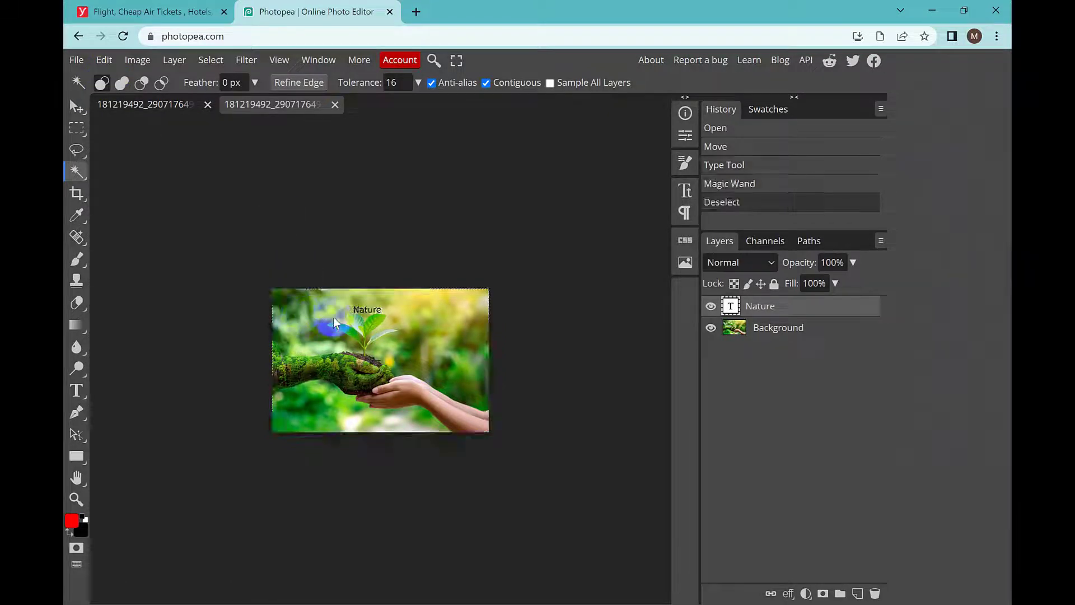
{"action": "left_click", "coordinate": [363, 310]}
{"action": "left_click", "coordinate": [380, 314]}
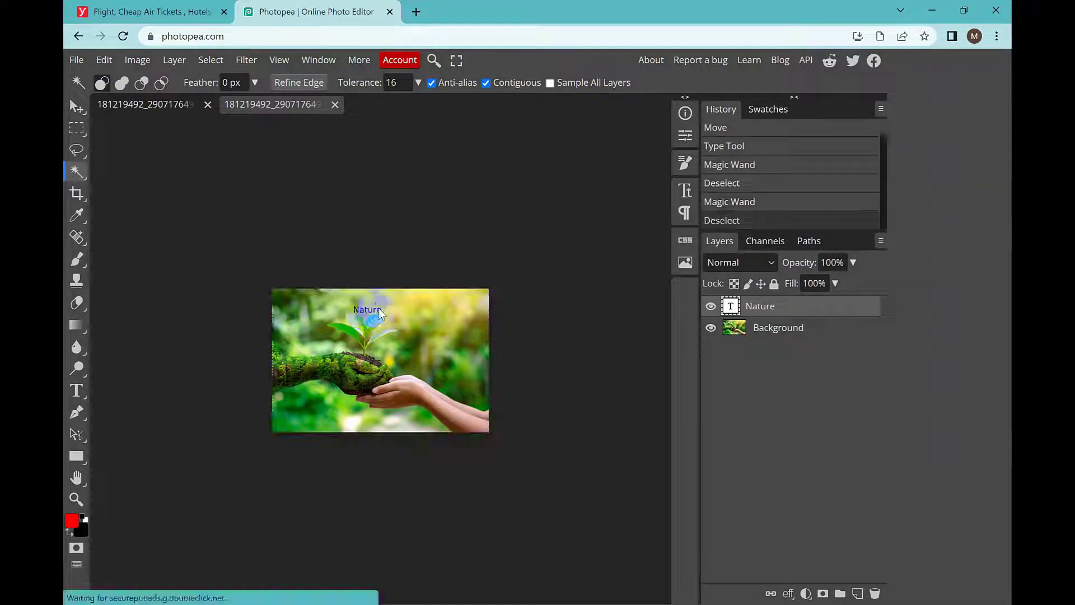
- Try to select the word "Nature" with the Magic Wand and delete it, and clear the selection
{"action": "left_click", "coordinate": [368, 311]}
{"action": "left_click", "coordinate": [367, 310]}
{"action": "left_click", "coordinate": [367, 311]}
{"action": "left_click", "coordinate": [368, 310]}
{"action": "key", "text": "Delete"}
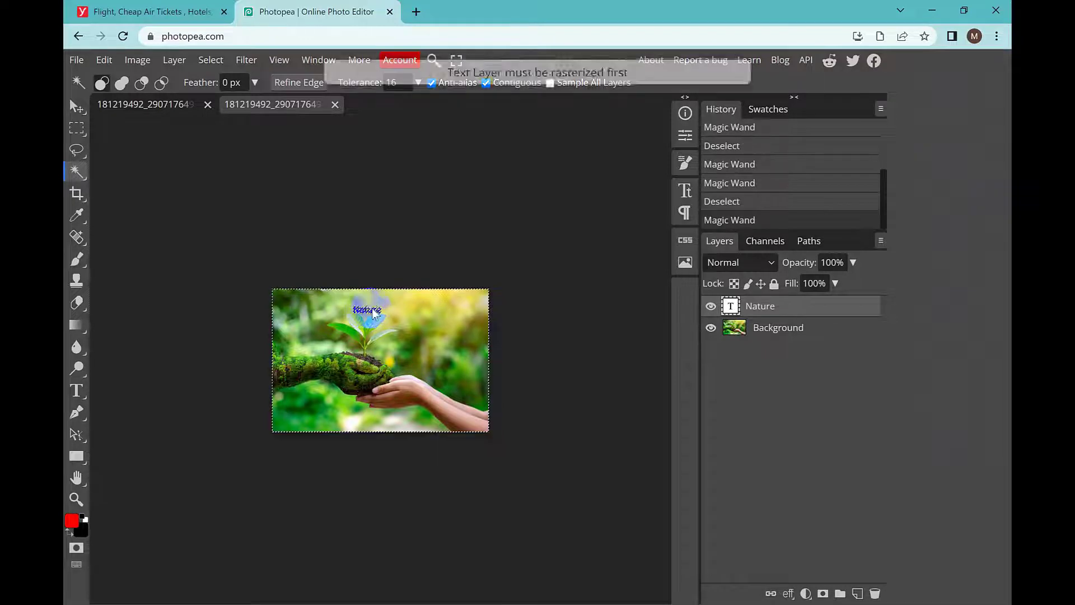
{"action": "left_click", "coordinate": [397, 318]}
{"action": "left_click", "coordinate": [409, 323]}
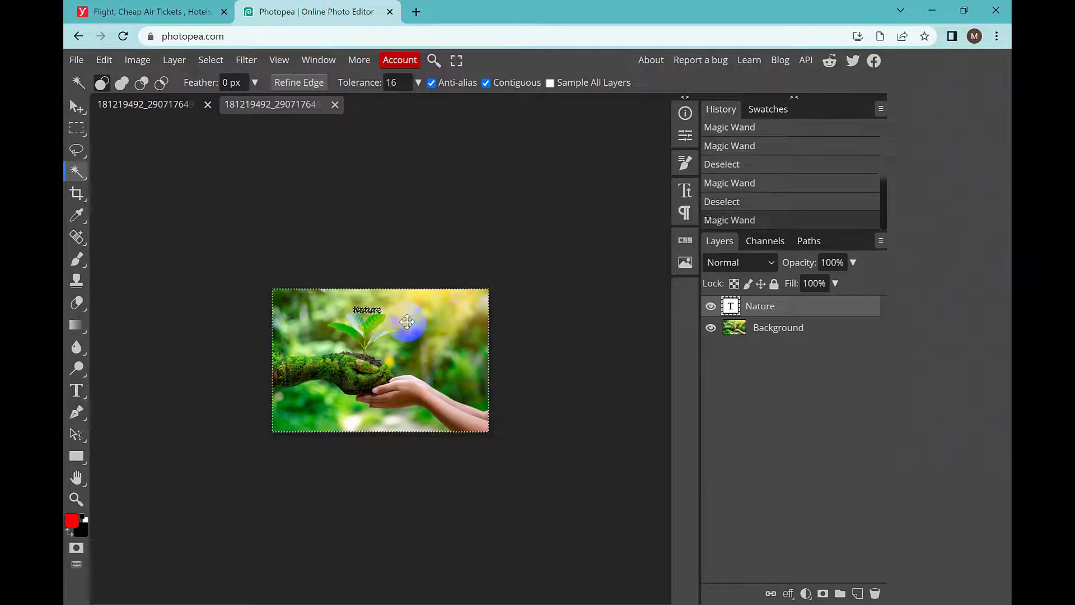
{"action": "left_click", "coordinate": [457, 297]}
{"action": "left_click", "coordinate": [356, 173]}
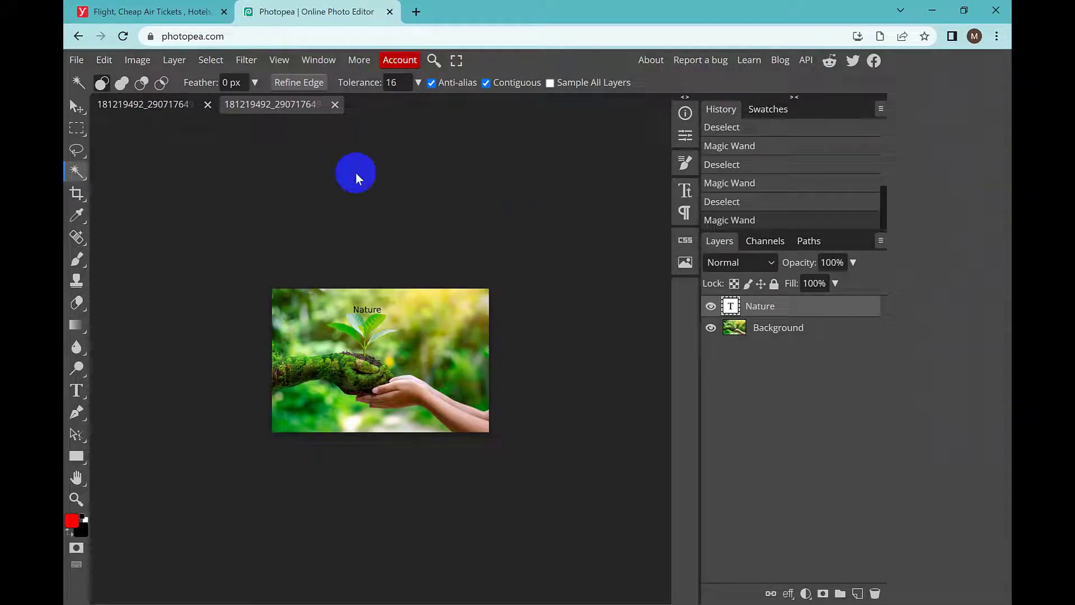
- Start a crop of the photo and pull the crop frame's upper edge slightly inward
{"action": "left_click", "coordinate": [77, 193]}
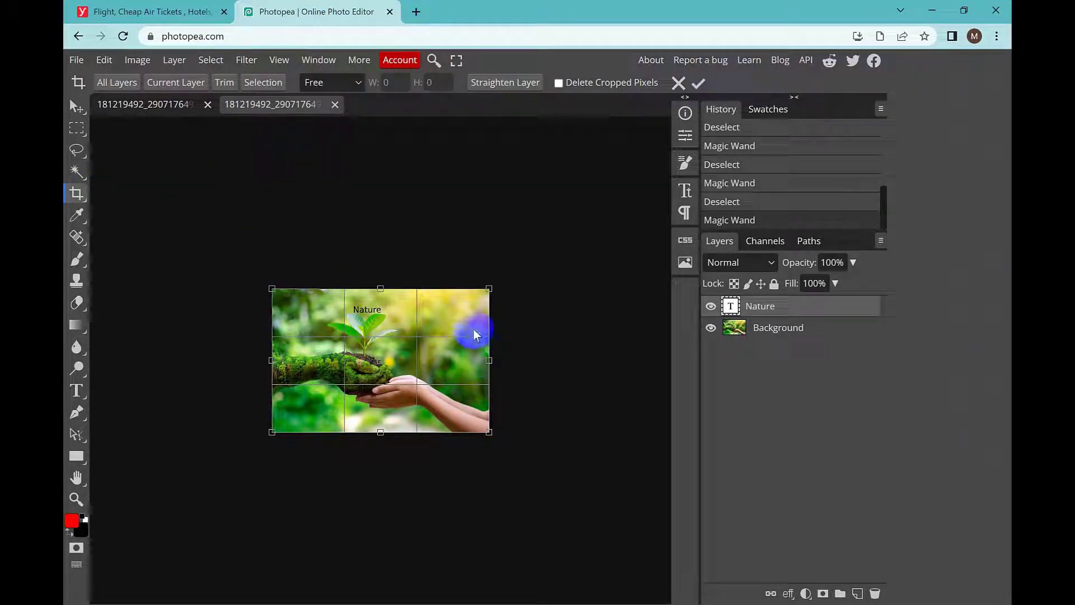
{"action": "mouse_move", "coordinate": [489, 287]}
{"action": "left_mouse_down"}
{"action": "mouse_move", "coordinate": [504, 274]}
{"action": "mouse_move", "coordinate": [490, 289]}
{"action": "left_mouse_up"}
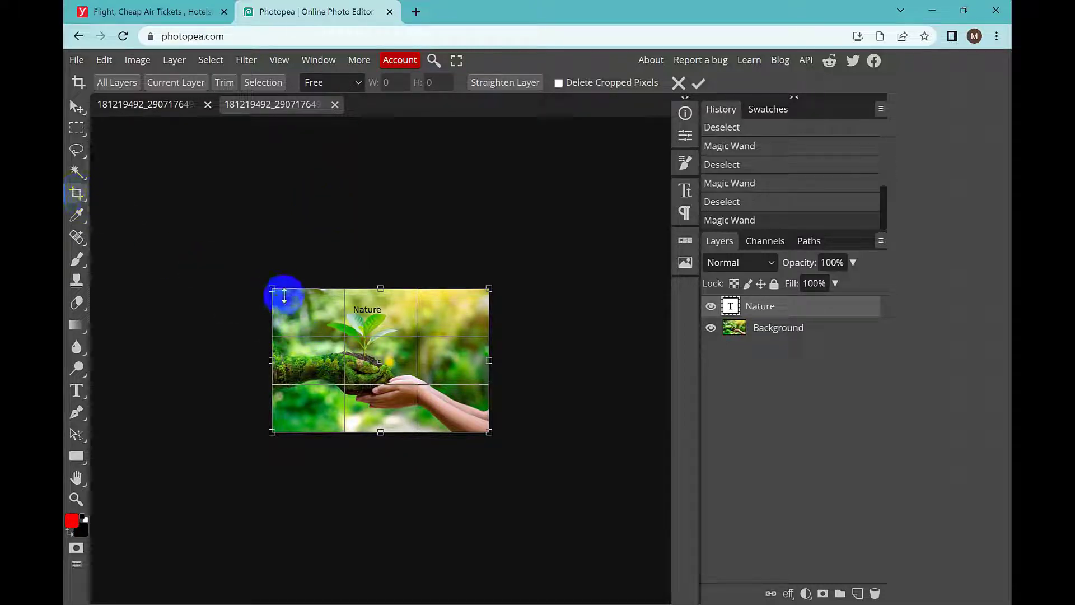
{"action": "mouse_move", "coordinate": [271, 289]}
{"action": "left_mouse_down"}
{"action": "mouse_move", "coordinate": [247, 248]}
{"action": "mouse_move", "coordinate": [272, 291]}
{"action": "left_mouse_up"}
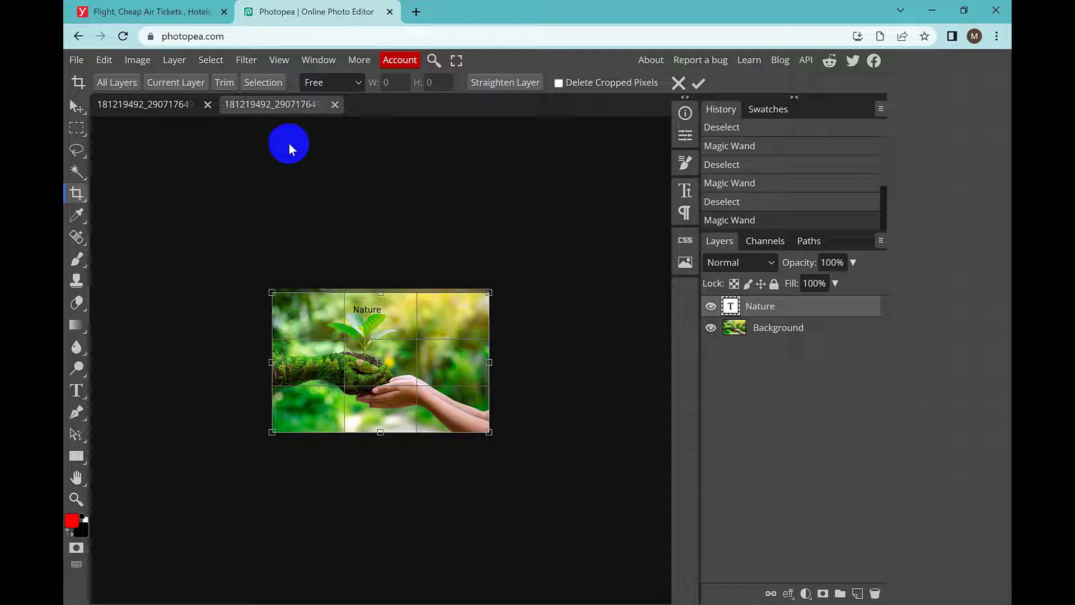
- Try the crop frame with a Fixed Ratio of 1:1 and return it to Free
{"action": "left_click", "coordinate": [358, 84]}
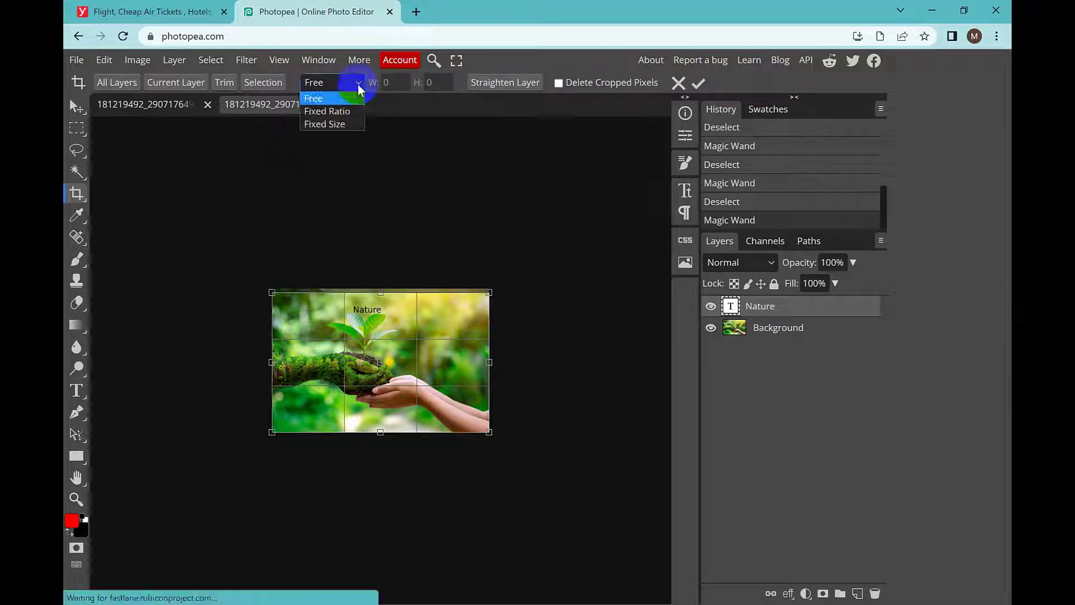
{"action": "left_click", "coordinate": [348, 111]}
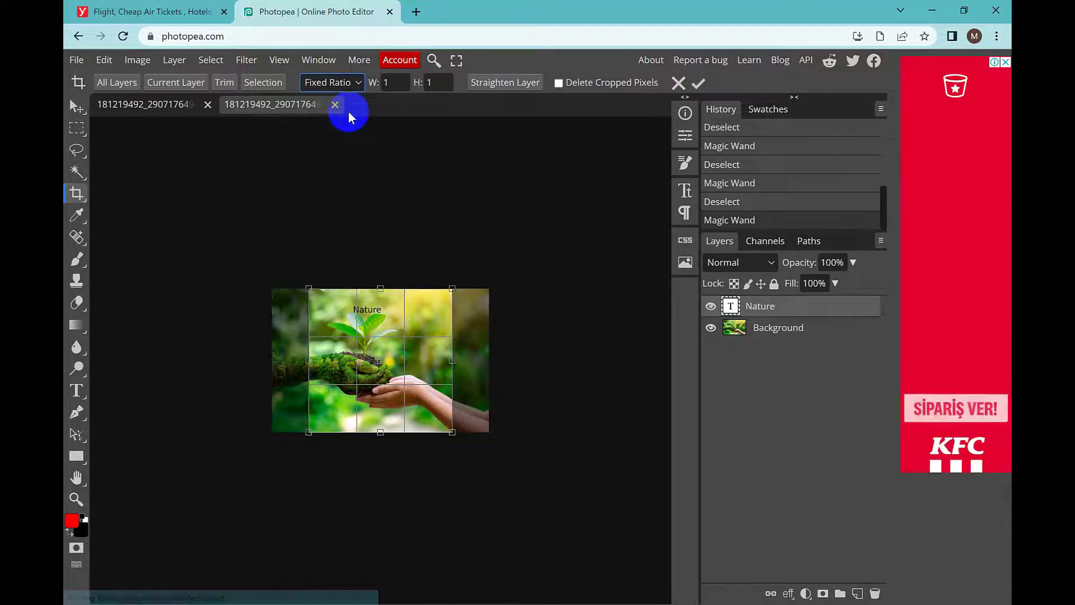
{"action": "left_click", "coordinate": [352, 89]}
{"action": "left_click", "coordinate": [335, 125]}
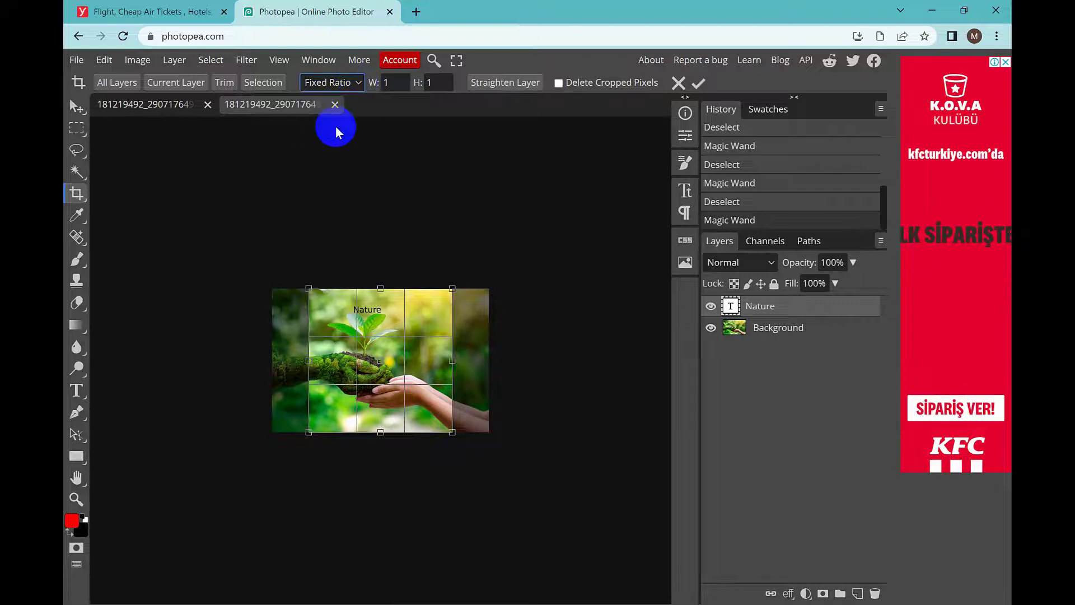
{"action": "left_click", "coordinate": [345, 84]}
{"action": "left_click", "coordinate": [347, 98]}
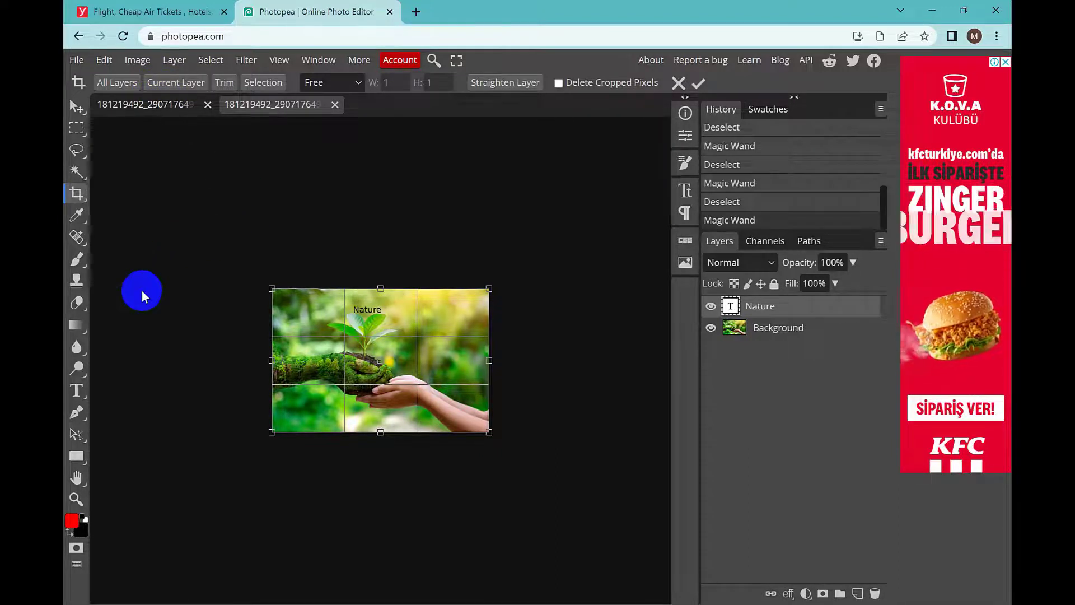
- Draw a large curved, red-filled Pen shape across the seedling, the hands and the photo's upper area
{"action": "left_click", "coordinate": [78, 413]}
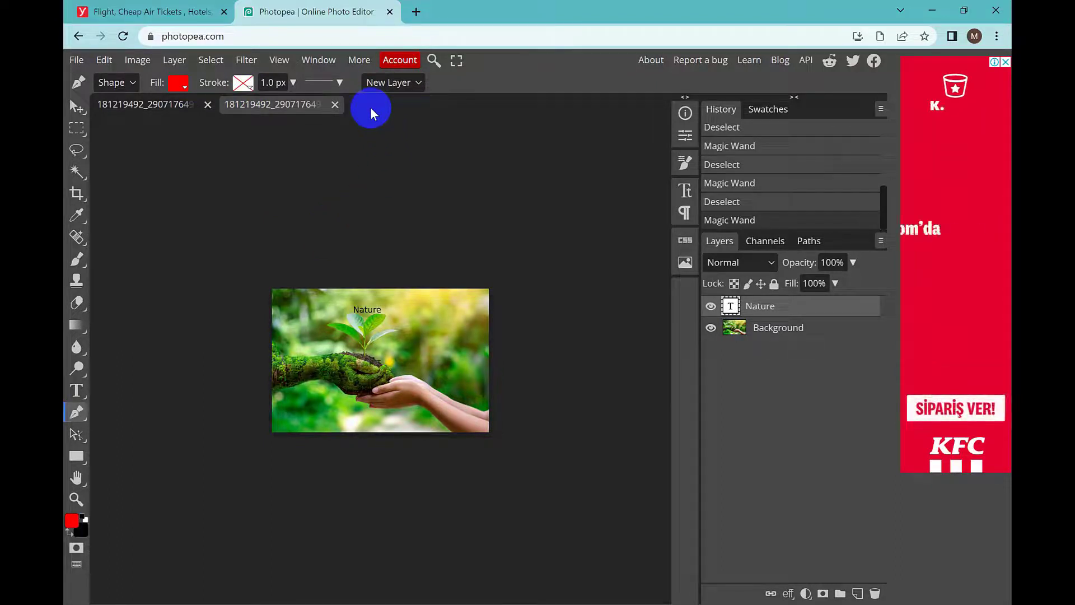
{"action": "left_click", "coordinate": [279, 60]}
{"action": "left_click", "coordinate": [295, 81]}
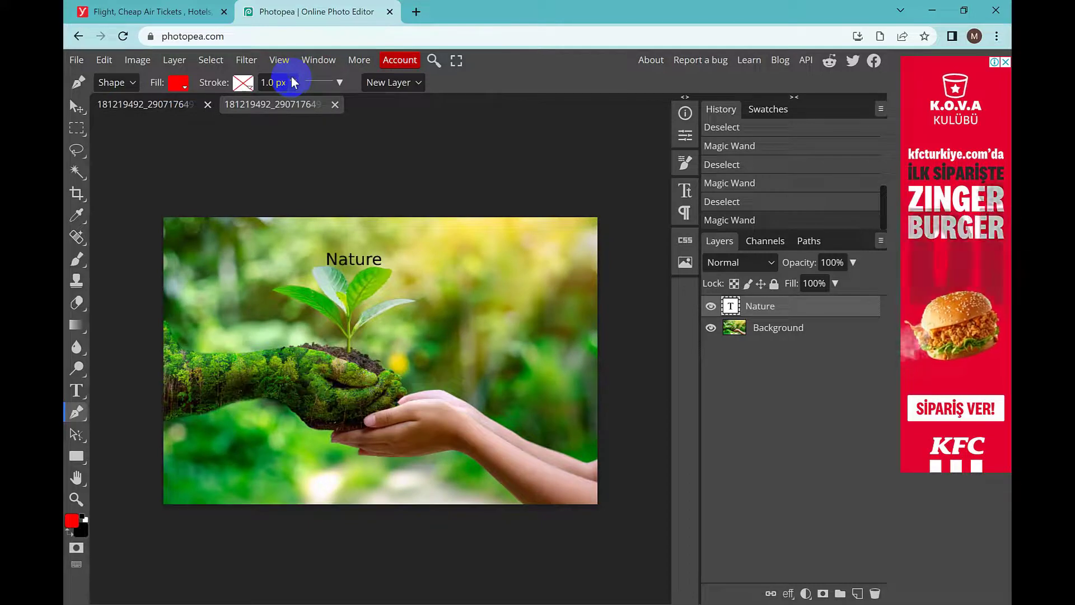
{"action": "left_click_drag", "start_coordinate": [338, 312], "coordinate": [427, 330]}
{"action": "left_click_drag", "start_coordinate": [426, 328], "coordinate": [575, 356]}
{"action": "left_click_drag", "start_coordinate": [537, 410], "coordinate": [385, 456]}
{"action": "left_click_drag", "start_coordinate": [183, 349], "coordinate": [303, 230]}
{"action": "left_click_drag", "start_coordinate": [365, 243], "coordinate": [414, 243]}
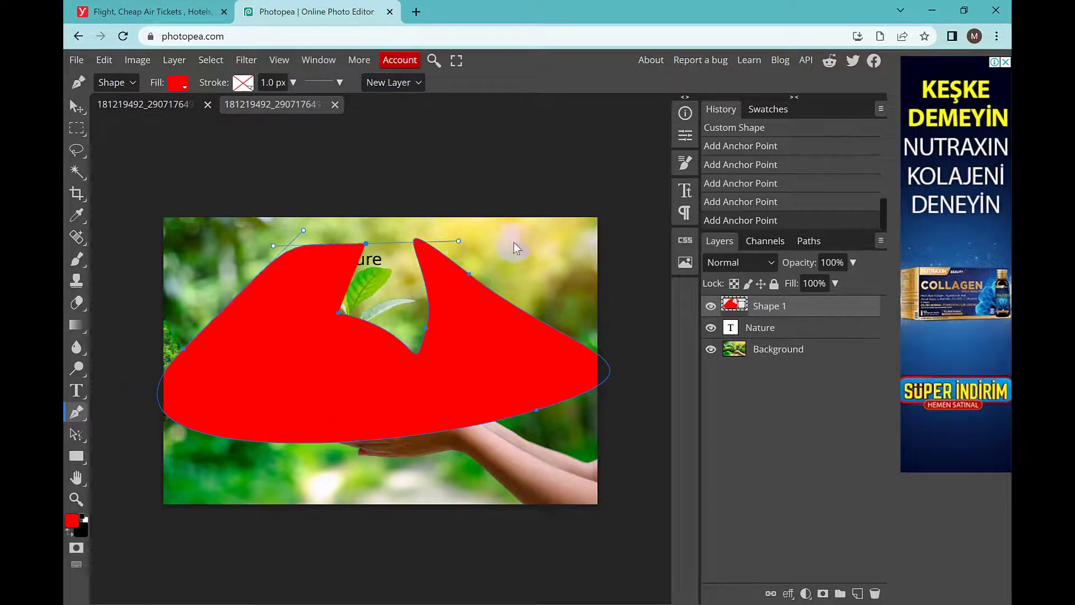
{"action": "left_click_drag", "start_coordinate": [517, 242], "coordinate": [563, 337]}
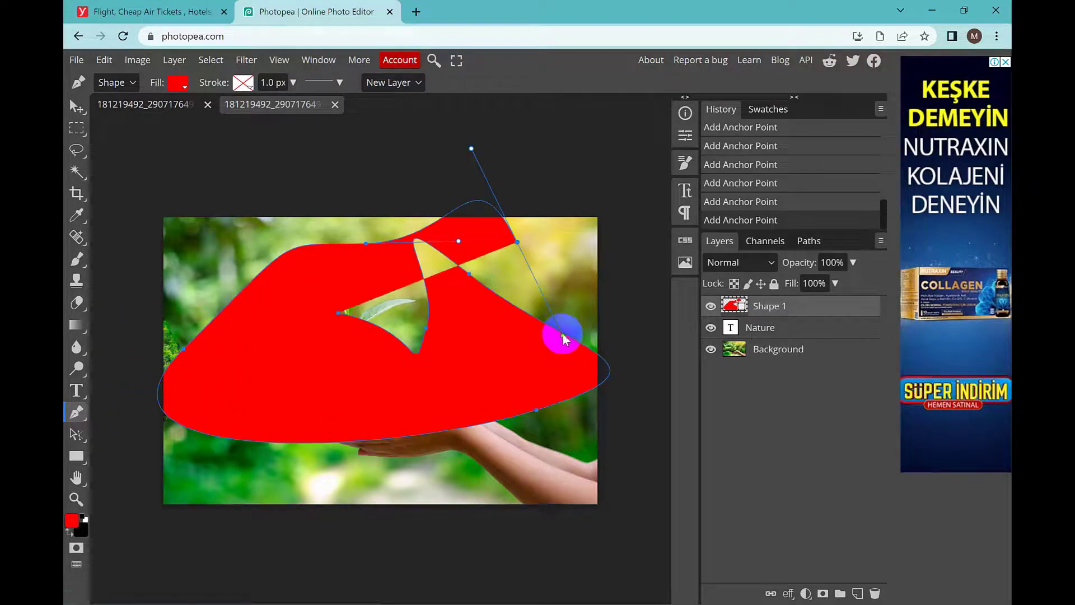
- Undo all the Pen anchor points and the red shape layer
{"action": "key", "text": "ctrl+z"}
{"action": "key", "text": "ctrl+z"}
{"action": "key", "text": "ctrl+z"}
{"action": "key", "text": "ctrl+z"}
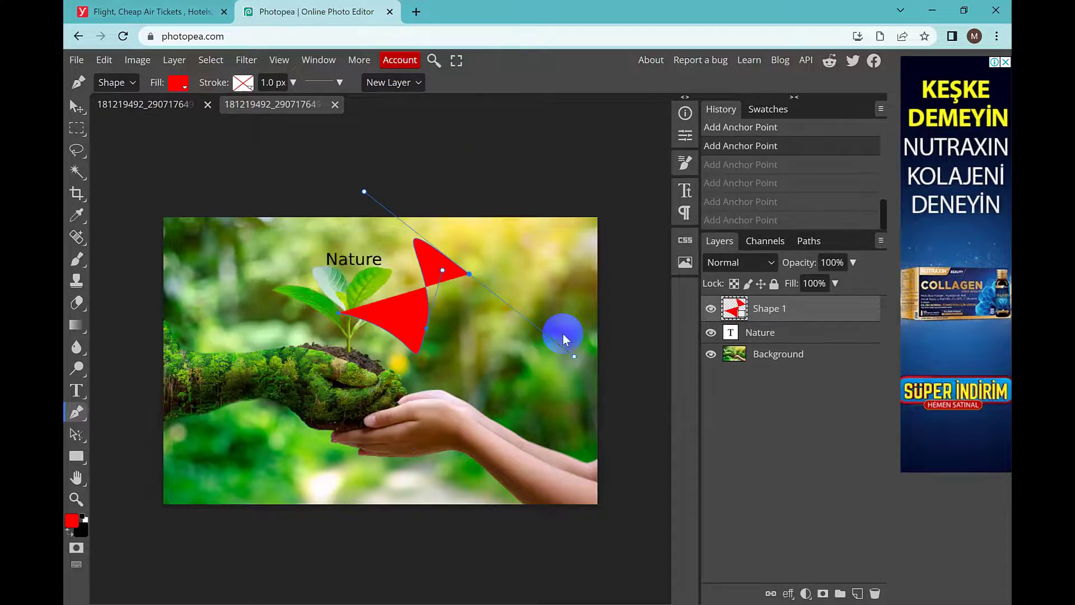
{"action": "key", "text": "ctrl+z"}
{"action": "key", "text": "ctrl+z"}
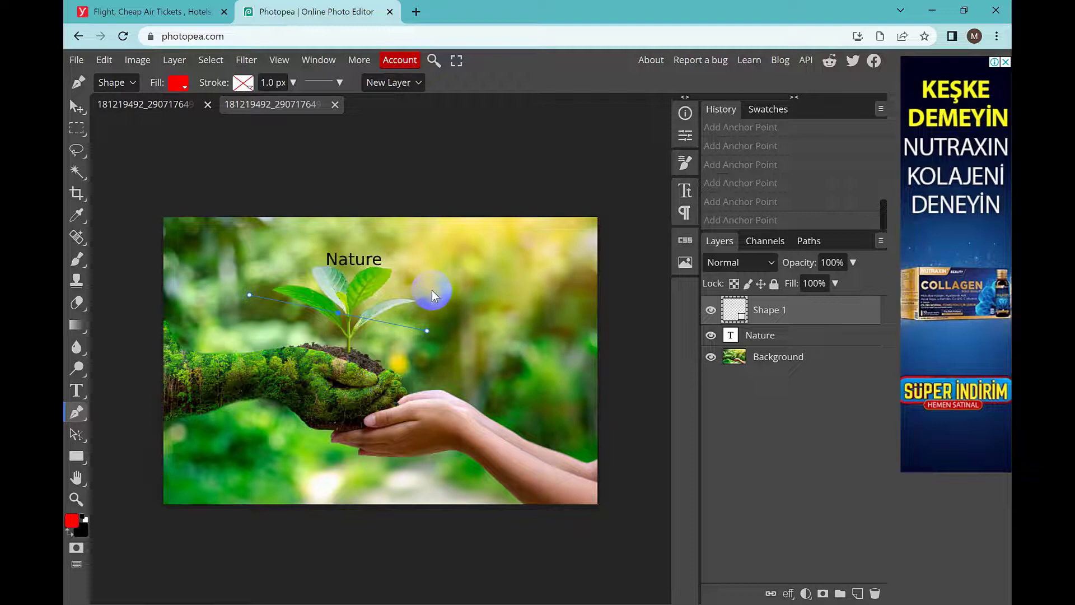
{"action": "key", "text": "ctrl+z"}
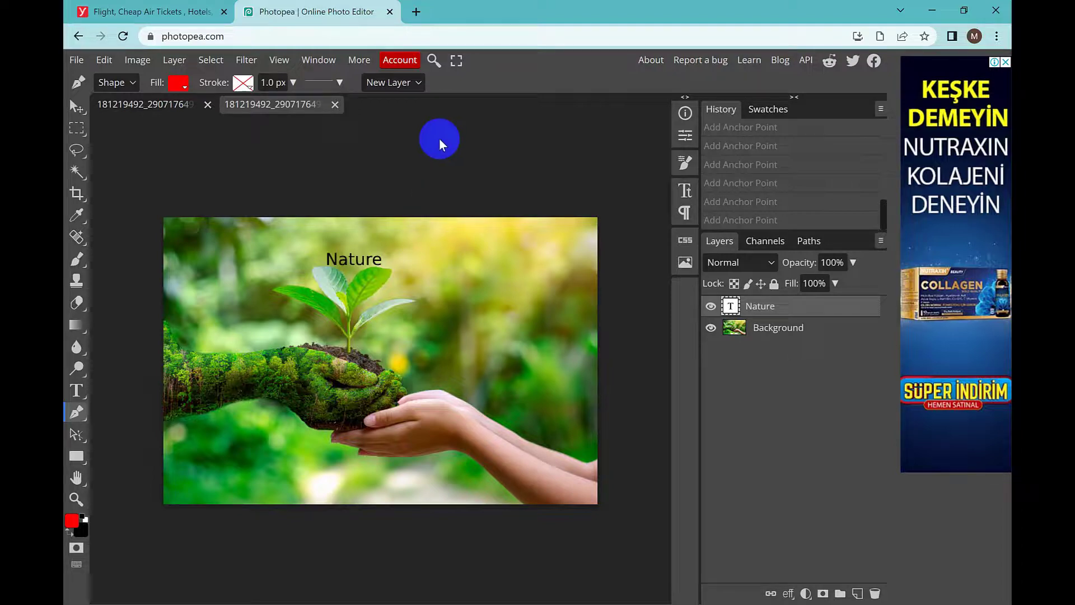
- Draw a new red-filled Pen shape with curved, looping segments over the seedling and the mossy hand
{"action": "left_click_drag", "start_coordinate": [489, 337], "coordinate": [428, 191]}
{"action": "left_click_drag", "start_coordinate": [313, 305], "coordinate": [533, 456]}
{"action": "left_click_drag", "start_coordinate": [334, 361], "coordinate": [249, 471]}
{"action": "left_click_drag", "start_coordinate": [220, 360], "coordinate": [345, 435]}
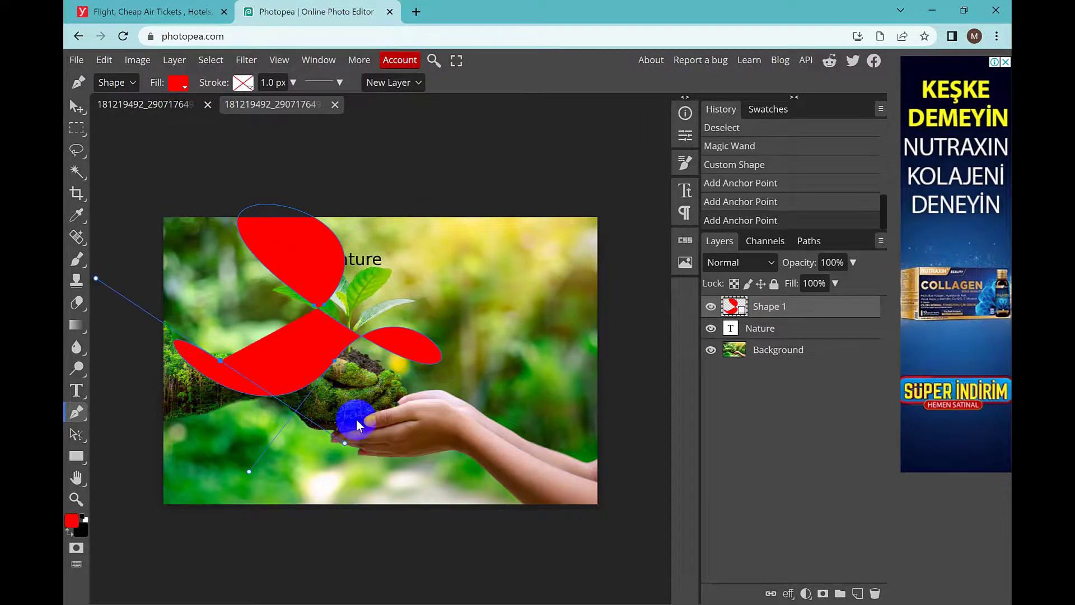